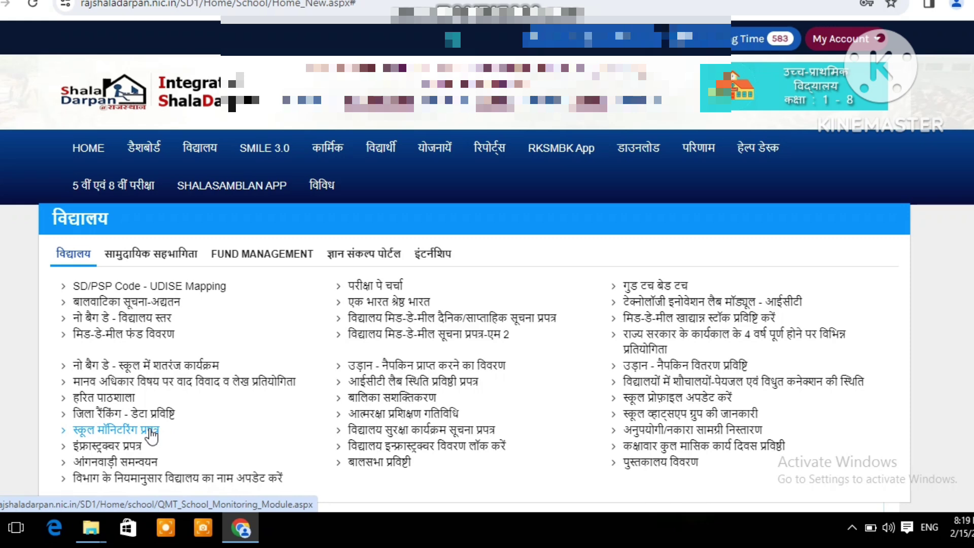
Open the स्कूल मॉनिटरिंग प्रपत्र for session 2023-24 and go to its भाग - 1 questions below the school details.
{"action": "left_click", "coordinate": [151, 432]}
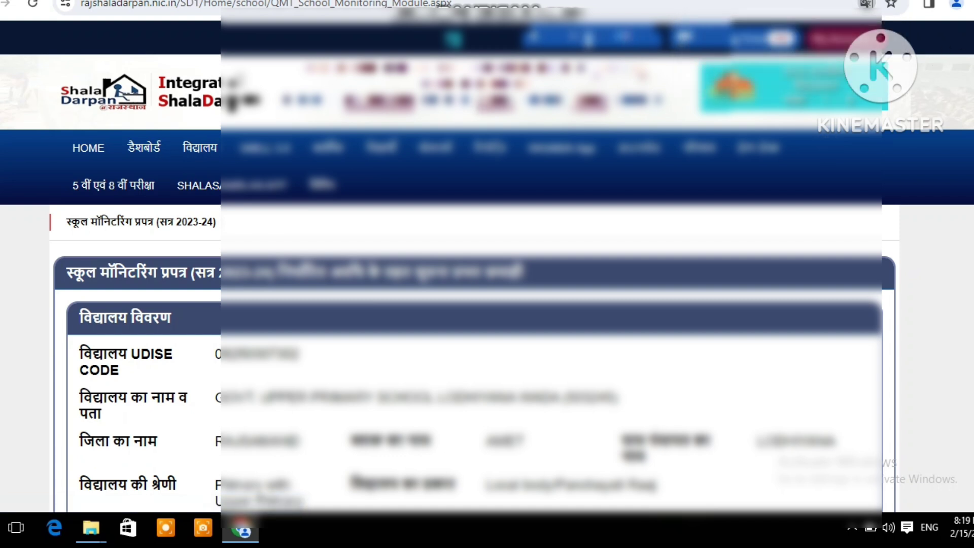
{"action": "scroll", "coordinate": [472, 269], "scroll_direction": "down", "scroll_amount": 5}
{"action": "scroll", "coordinate": [472, 269], "scroll_direction": "down", "scroll_amount": 1}
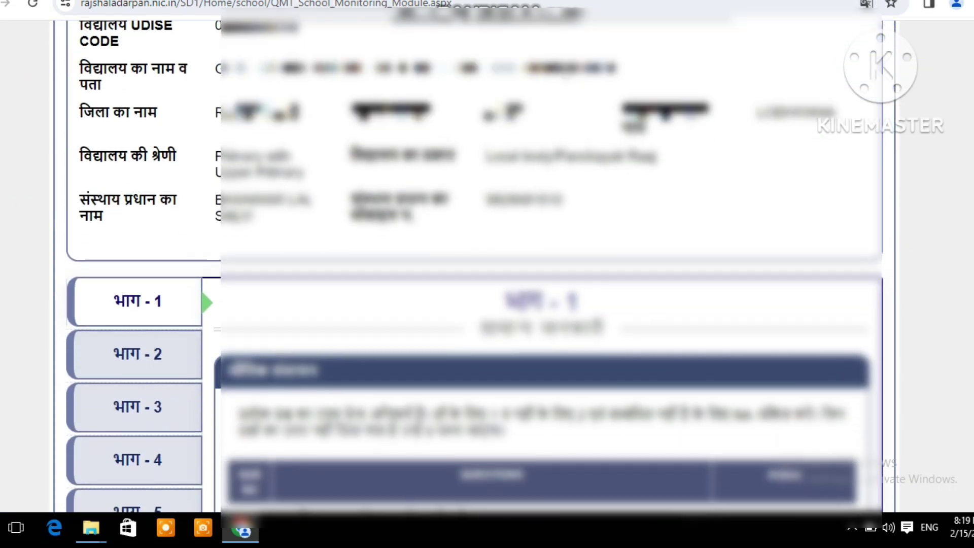
{"action": "scroll", "coordinate": [472, 269], "scroll_direction": "down", "scroll_amount": 3}
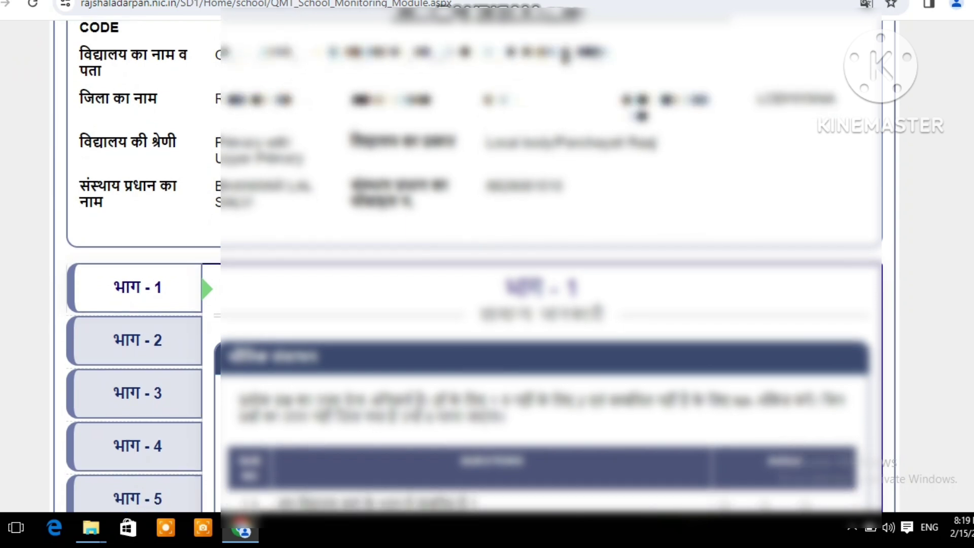
{"action": "scroll", "coordinate": [472, 269], "scroll_direction": "down", "scroll_amount": 3}
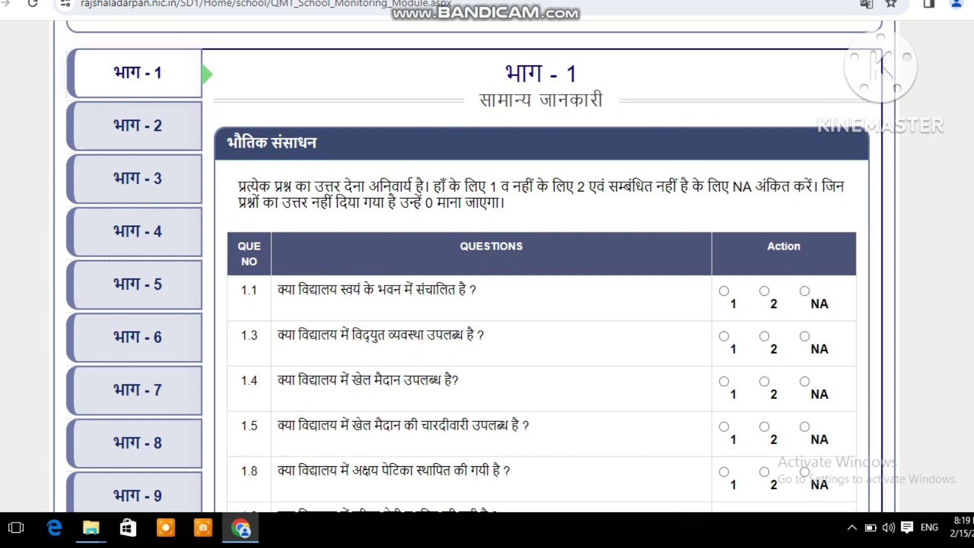
Review the भौतिक संसाधन and शिक्षण सामग्री questions in भाग - 1, from 1.1 through 1.26.
{"action": "scroll", "coordinate": [508, 267], "scroll_direction": "down", "scroll_amount": 8}
{"action": "scroll", "coordinate": [508, 267], "scroll_direction": "up", "scroll_amount": 2}
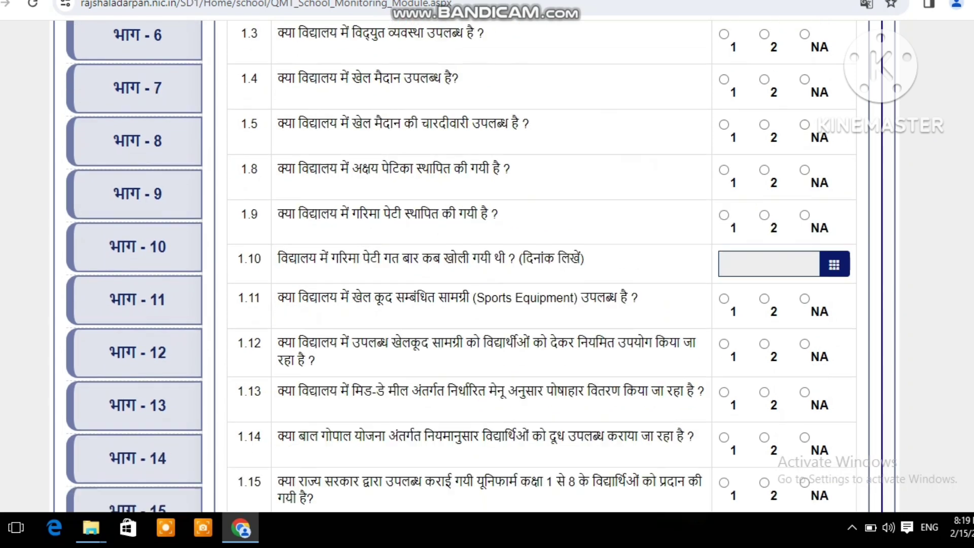
{"action": "scroll", "coordinate": [508, 267], "scroll_direction": "up", "scroll_amount": 6}
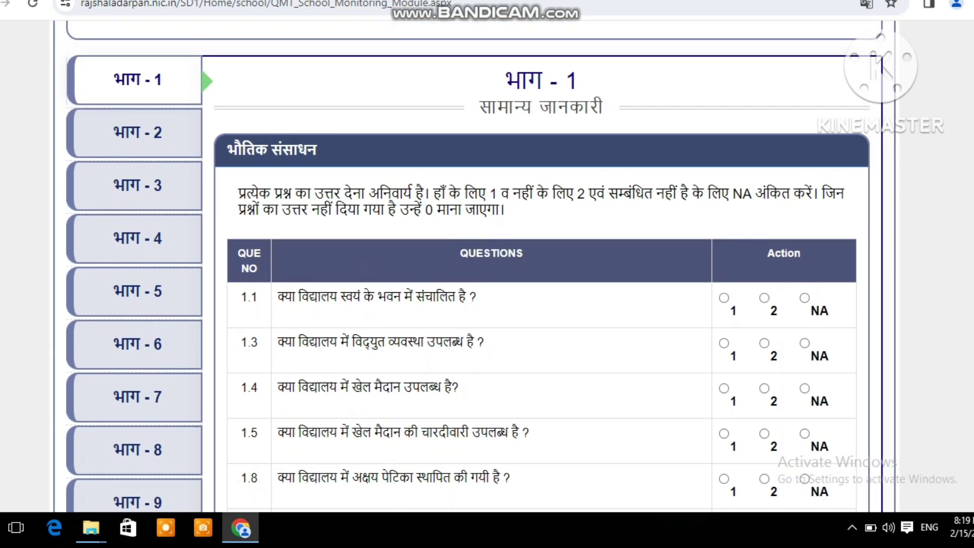
{"action": "scroll", "coordinate": [508, 266], "scroll_direction": "down", "scroll_amount": 1}
{"action": "scroll", "coordinate": [508, 267], "scroll_direction": "up", "scroll_amount": 1}
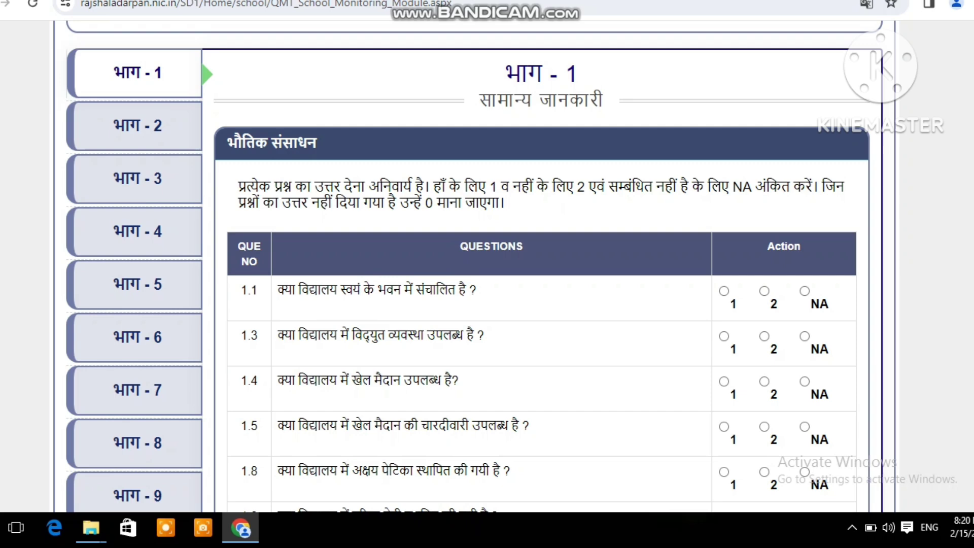
{"action": "scroll", "coordinate": [487, 266], "scroll_direction": "down", "scroll_amount": 7}
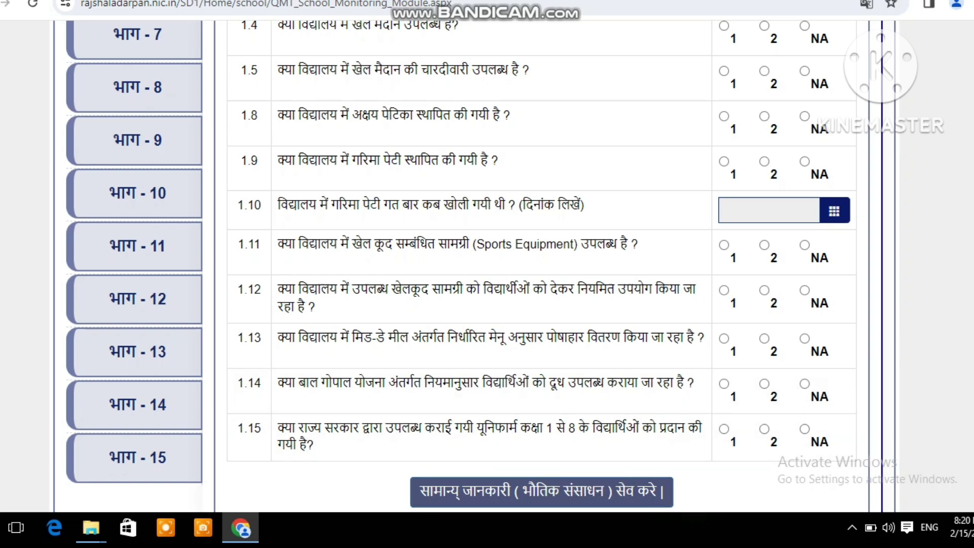
{"action": "scroll", "coordinate": [542, 264], "scroll_direction": "down", "scroll_amount": 9}
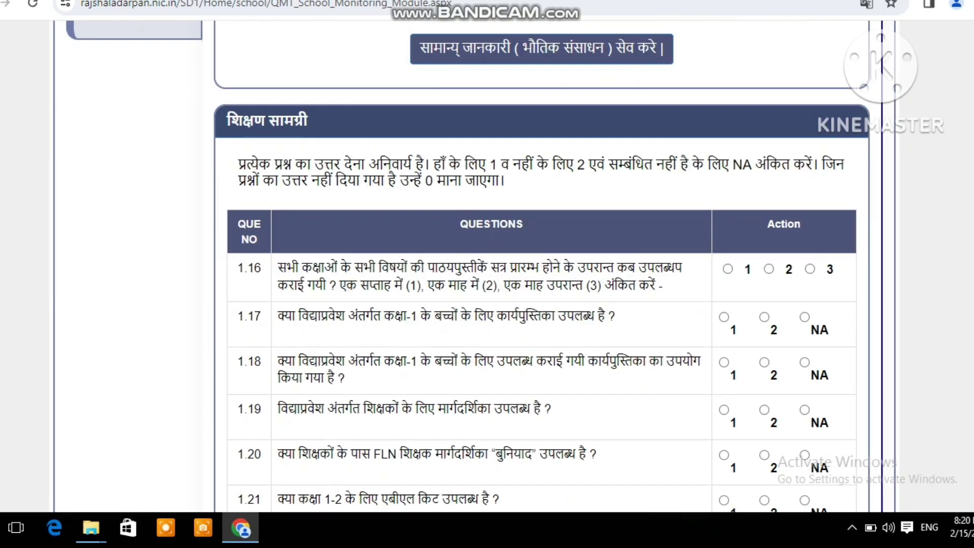
{"action": "scroll", "coordinate": [543, 265], "scroll_direction": "down", "scroll_amount": 2}
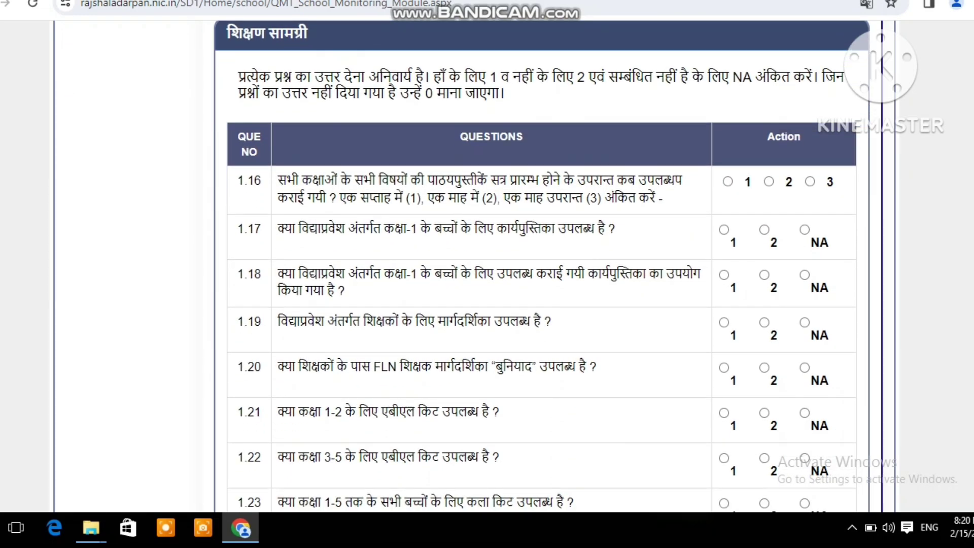
{"action": "scroll", "coordinate": [542, 264], "scroll_direction": "down", "scroll_amount": 5}
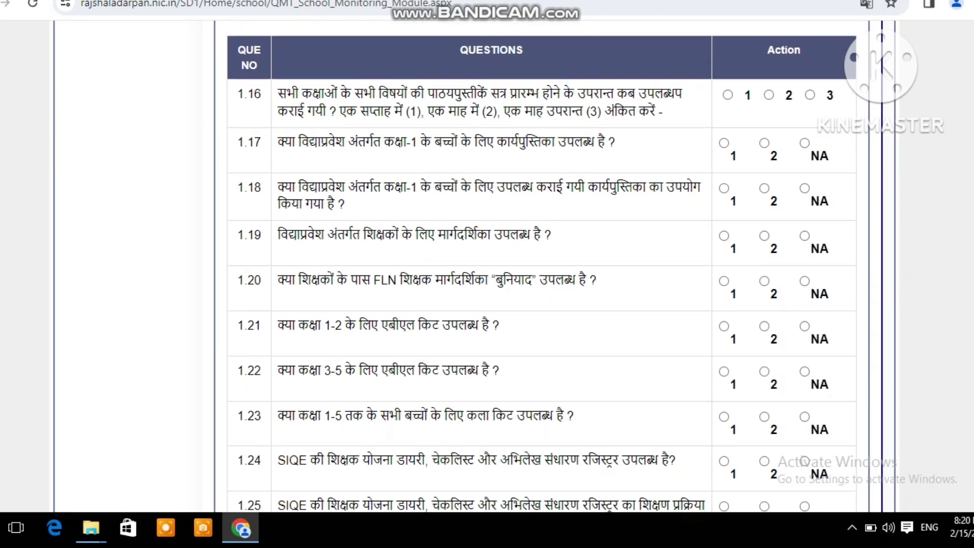
{"action": "scroll", "coordinate": [542, 264], "scroll_direction": "down", "scroll_amount": 5}
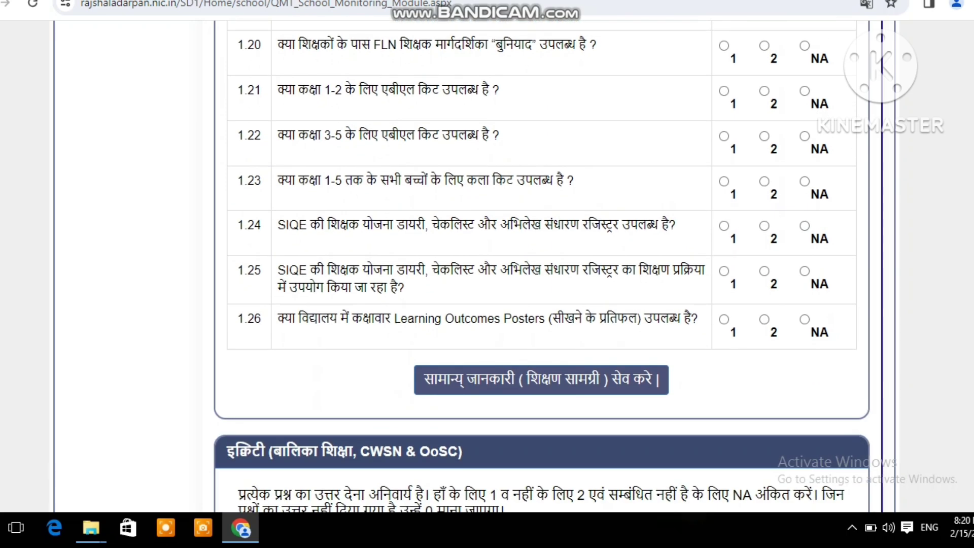
Examine the इक्विटी (बालिका शिक्षा, CWSN & OoSC) and अन्य बिंदु questions of भाग - 1, then return to its start.
{"action": "scroll", "coordinate": [542, 264], "scroll_direction": "down", "scroll_amount": 1}
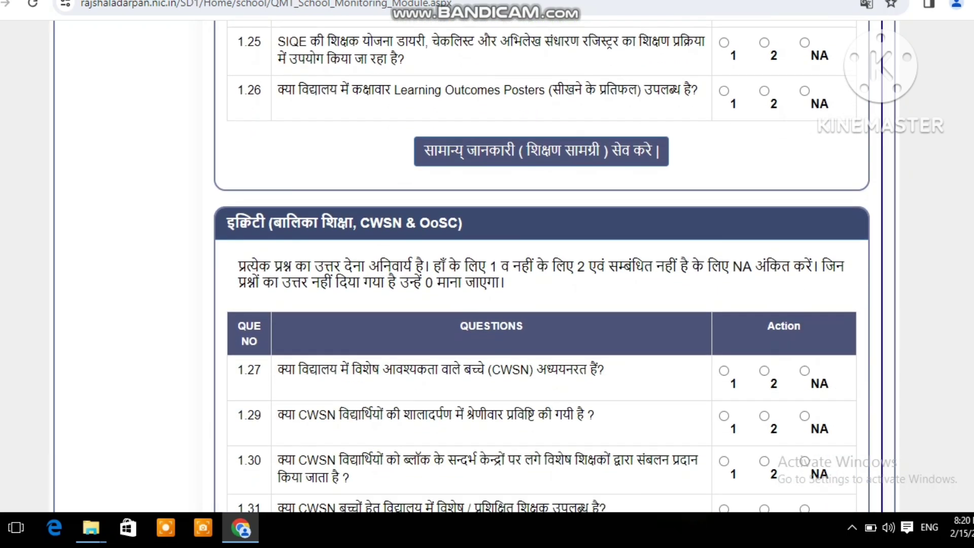
{"action": "scroll", "coordinate": [598, 322], "scroll_direction": "down", "scroll_amount": 2}
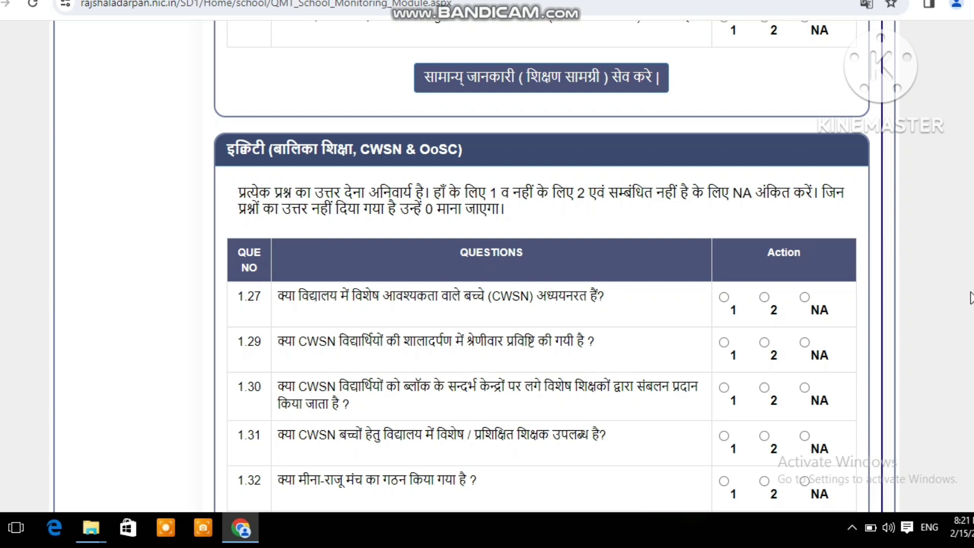
{"action": "scroll", "coordinate": [542, 274], "scroll_direction": "down", "scroll_amount": 10}
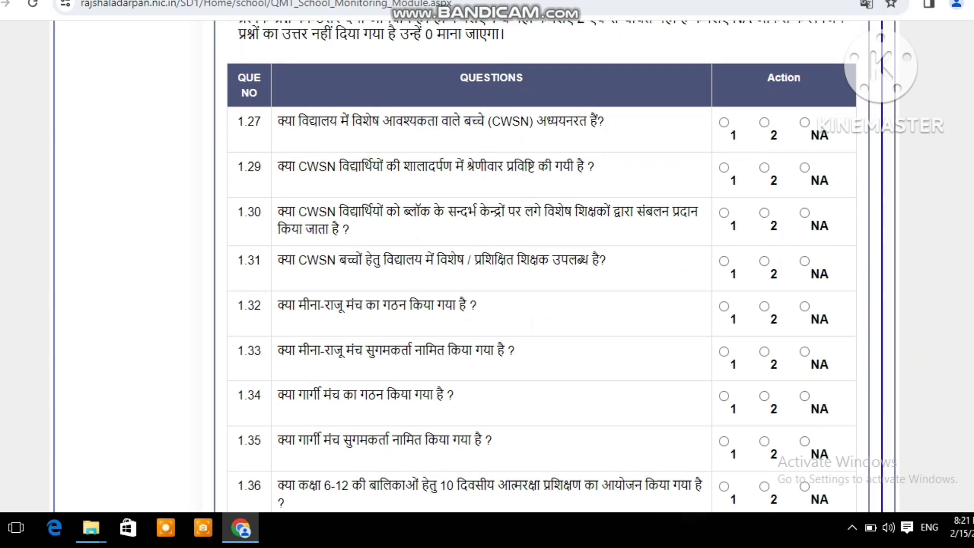
{"action": "scroll", "coordinate": [541, 274], "scroll_direction": "down", "scroll_amount": 6}
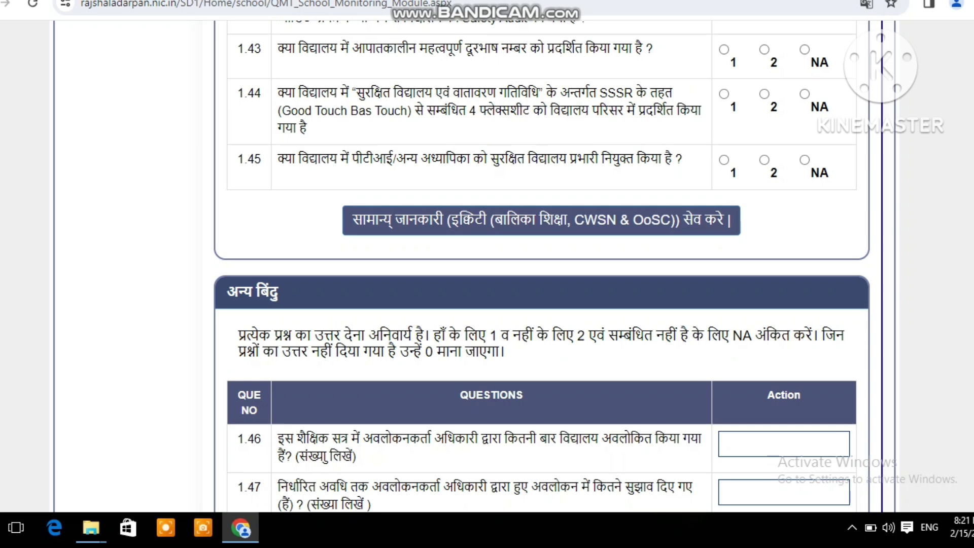
{"action": "scroll", "coordinate": [379, 227], "scroll_direction": "down", "scroll_amount": 3}
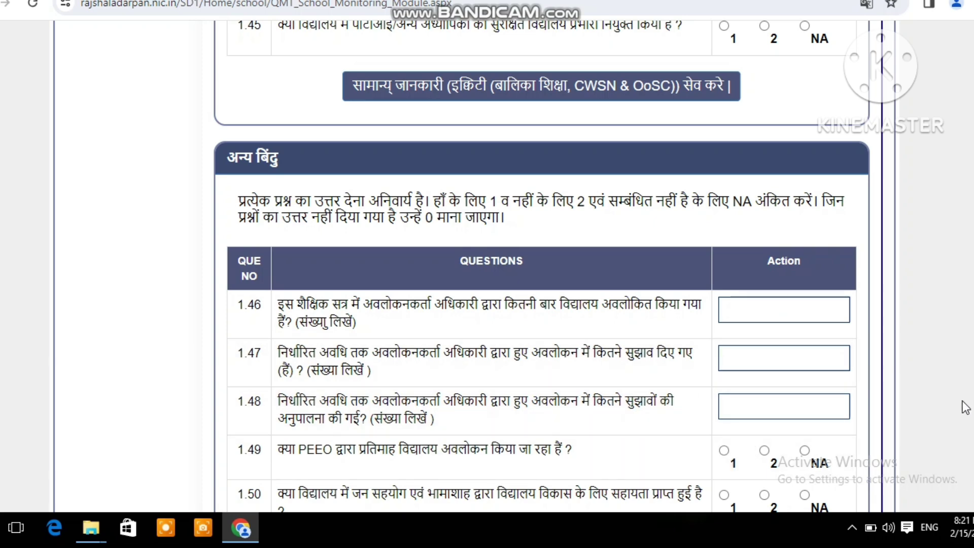
{"action": "scroll", "coordinate": [542, 267], "scroll_direction": "down", "scroll_amount": 10}
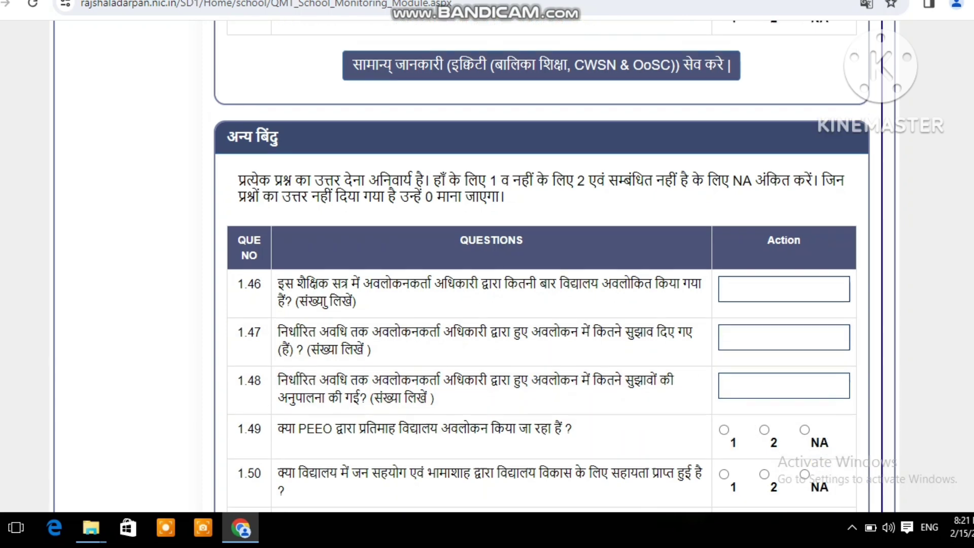
{"action": "scroll", "coordinate": [542, 267], "scroll_direction": "up", "scroll_amount": 1}
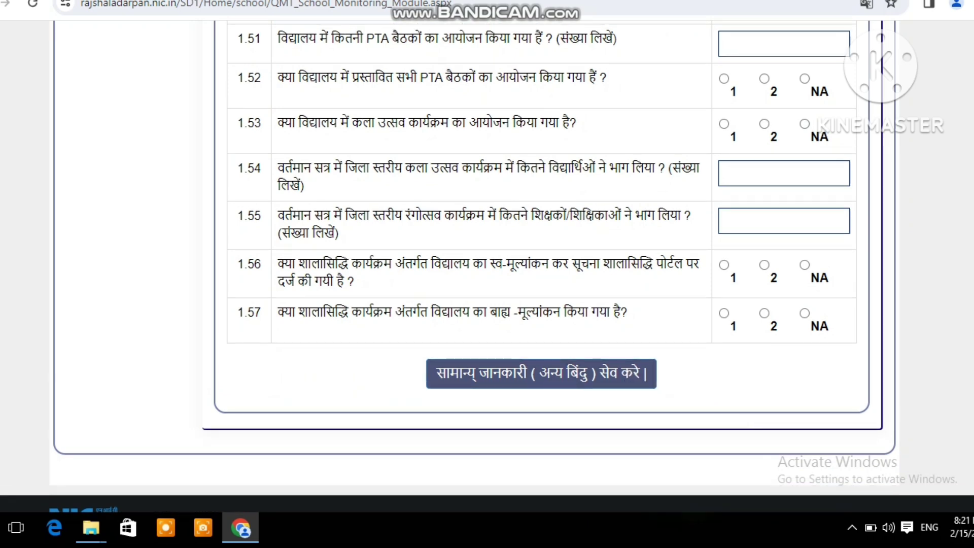
{"action": "scroll", "coordinate": [965, 272], "scroll_direction": "up", "scroll_amount": 20}
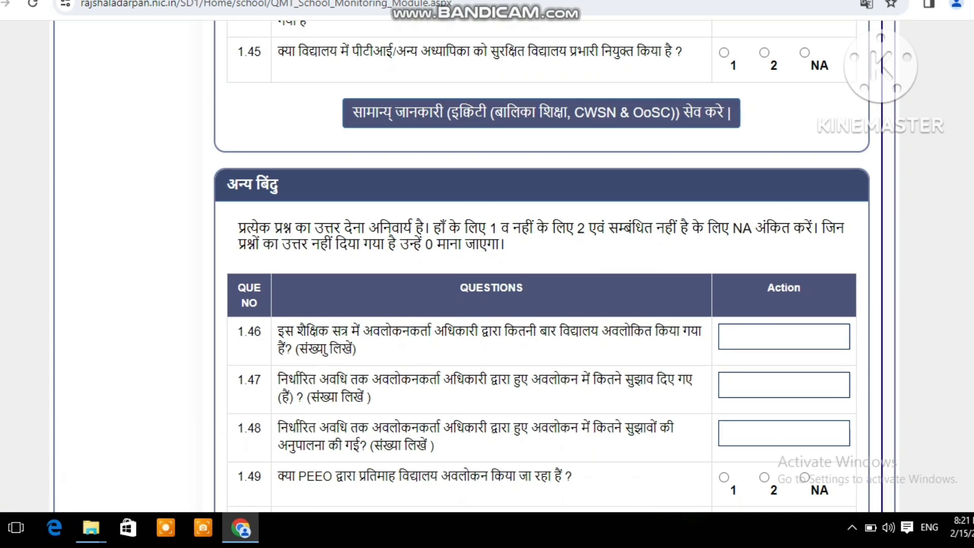
{"action": "scroll", "coordinate": [965, 272], "scroll_direction": "up", "scroll_amount": 20}
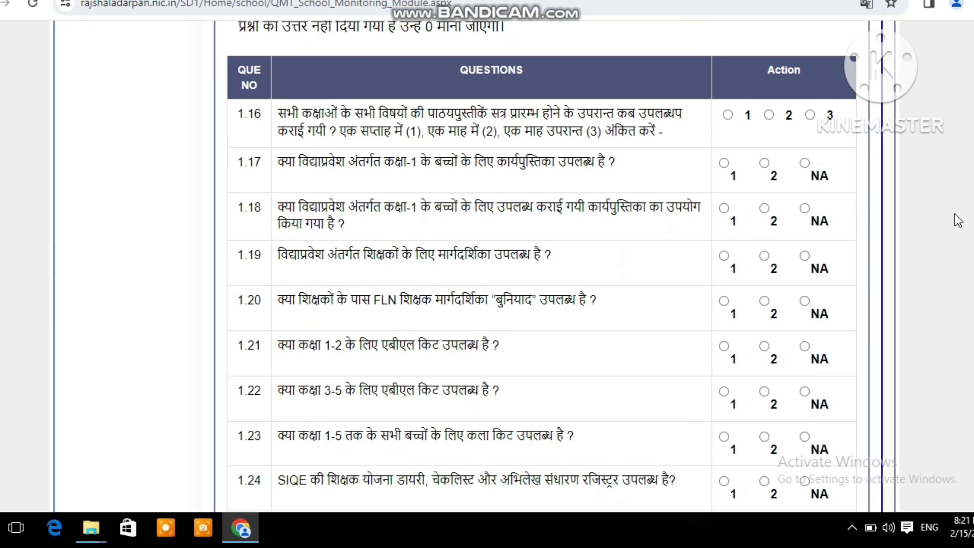
{"action": "scroll", "coordinate": [939, 134], "scroll_direction": "up", "scroll_amount": 8}
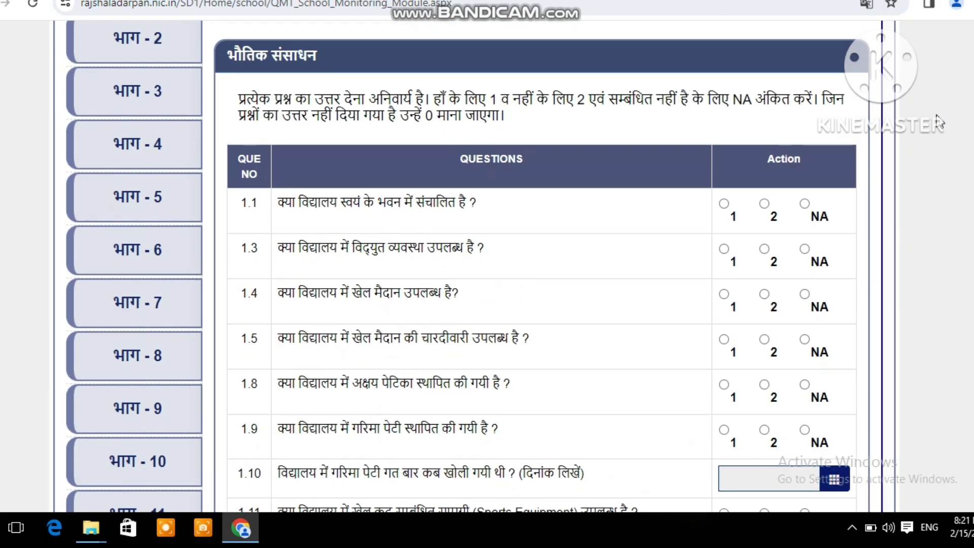
{"action": "scroll", "coordinate": [938, 116], "scroll_direction": "up", "scroll_amount": 1}
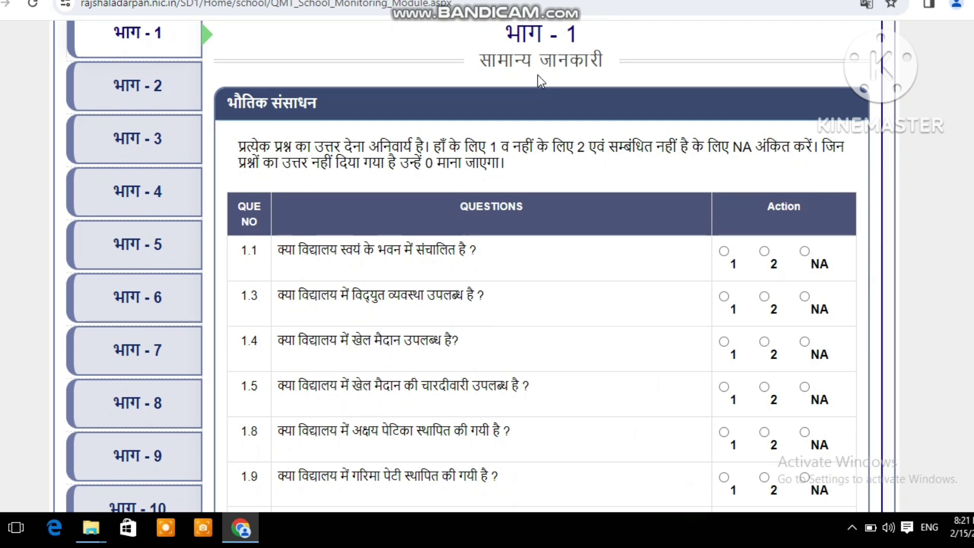
Open भाग - 2 and review the class-wise enrolment and attendance table for classes 1 to 8.
{"action": "left_click", "coordinate": [155, 86]}
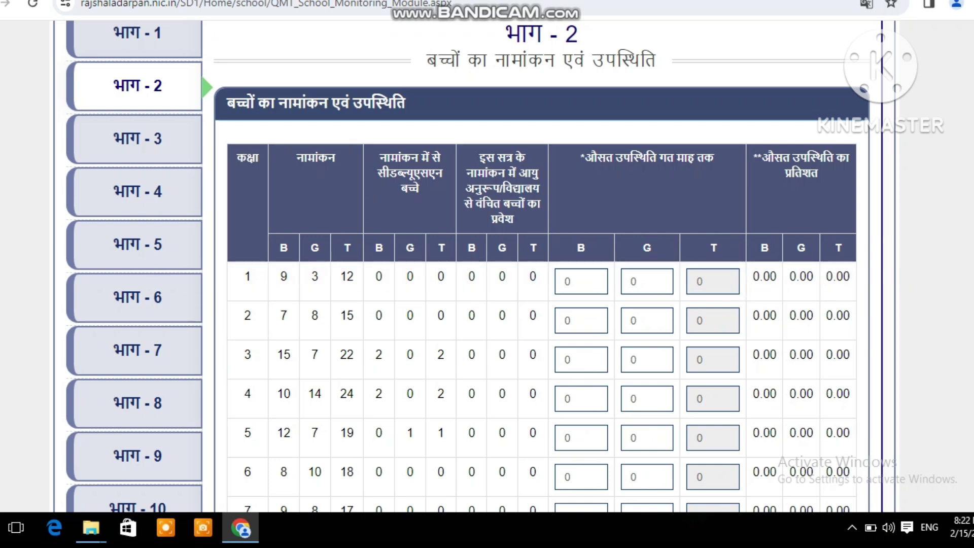
{"action": "scroll", "coordinate": [476, 266], "scroll_direction": "down", "scroll_amount": 5}
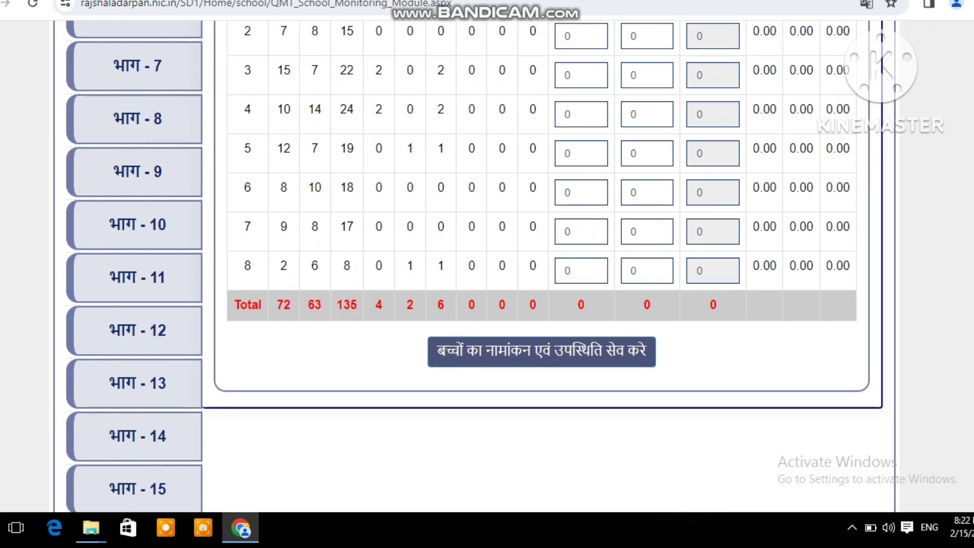
{"action": "scroll", "coordinate": [476, 267], "scroll_direction": "up", "scroll_amount": 4}
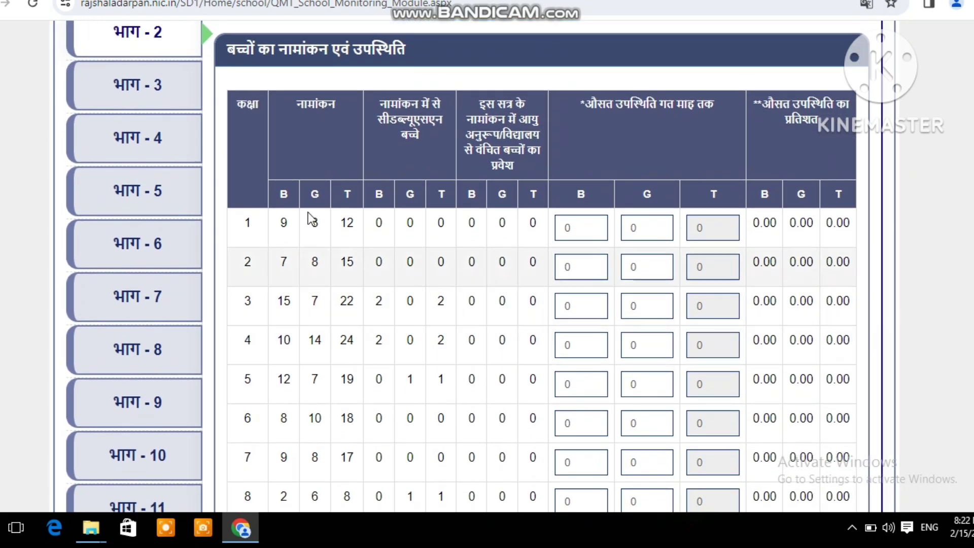
Open भाग - 3 and review the board exam result tables for classes 5, 8, 10 and 12.
{"action": "scroll", "coordinate": [315, 218], "scroll_direction": "down", "scroll_amount": 1}
{"action": "left_click", "coordinate": [145, 86]}
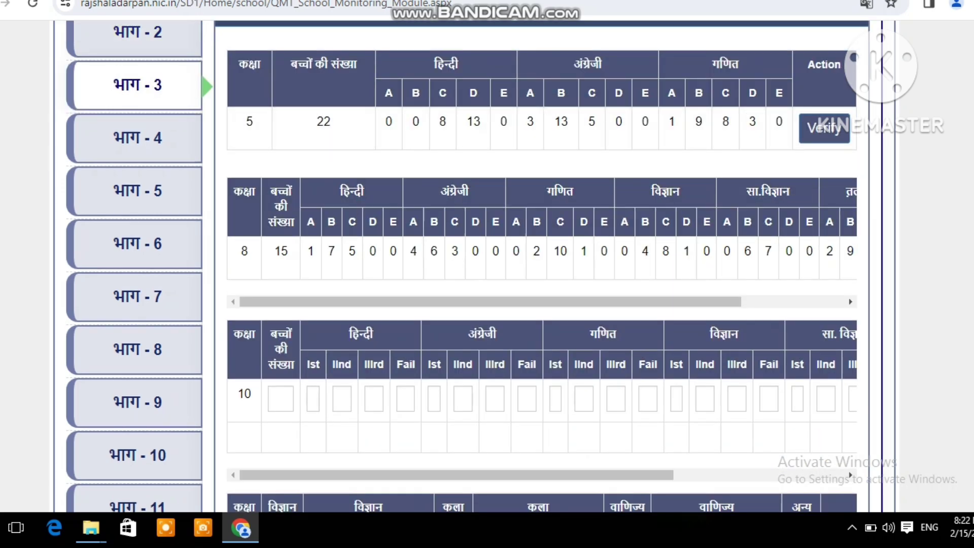
{"action": "scroll", "coordinate": [734, 167], "scroll_direction": "up", "scroll_amount": 3}
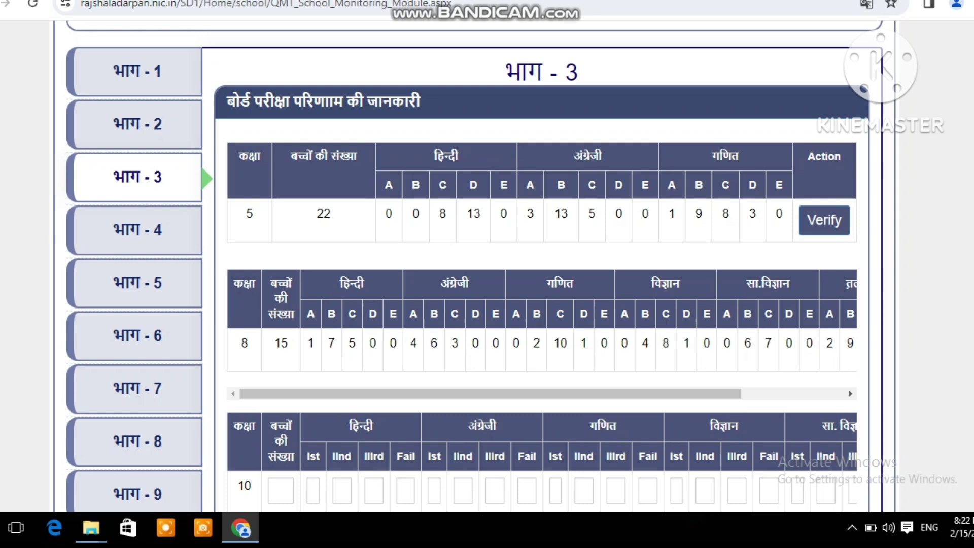
{"action": "scroll", "coordinate": [467, 267], "scroll_direction": "down", "scroll_amount": 5}
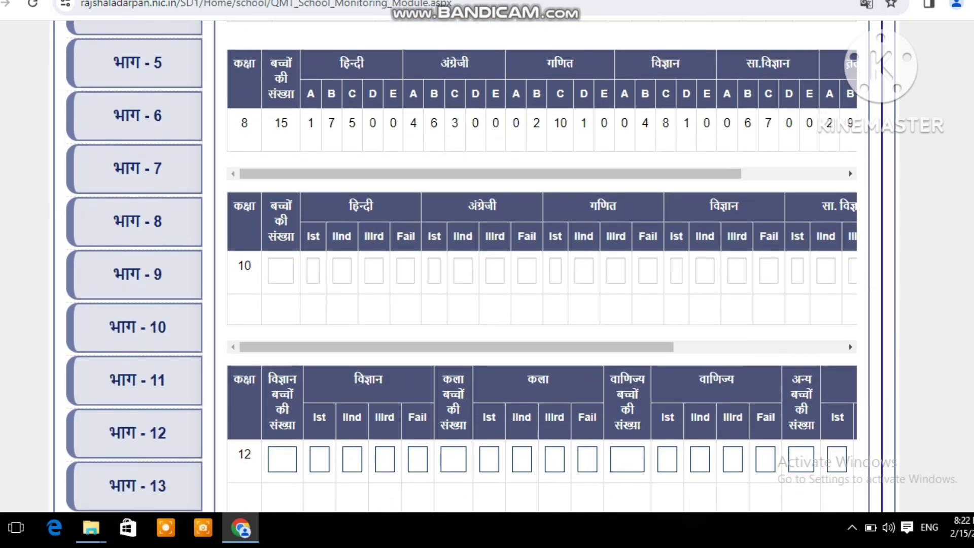
{"action": "scroll", "coordinate": [700, 207], "scroll_direction": "down", "scroll_amount": 1}
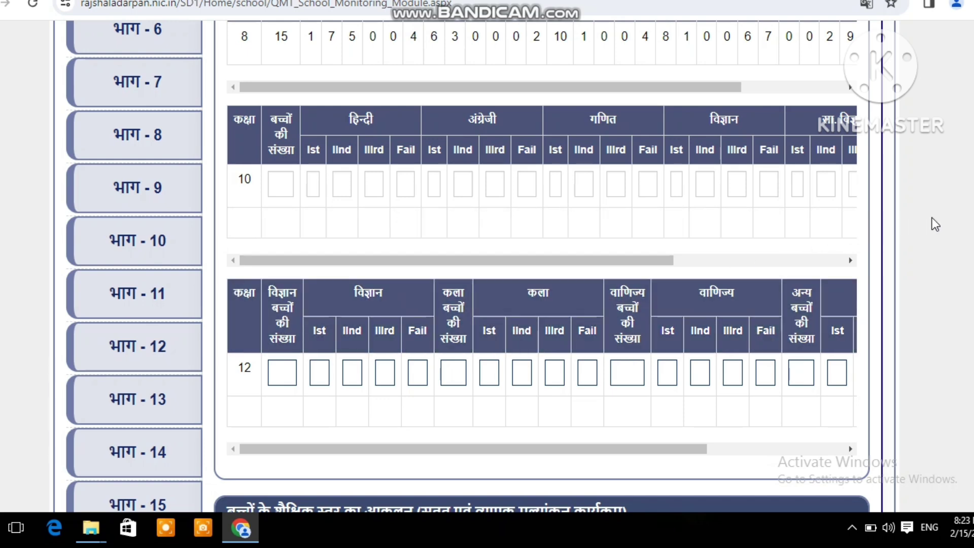
Check the class options in the बच्चों के शैक्षिक स्तर का आकलन section and view the ECCE questions below it.
{"action": "scroll", "coordinate": [468, 266], "scroll_direction": "down", "scroll_amount": 7}
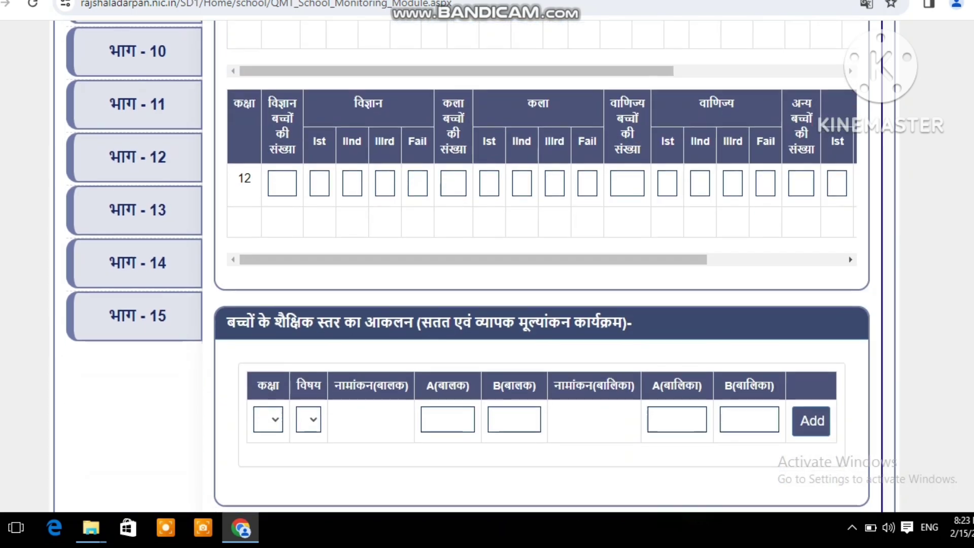
{"action": "scroll", "coordinate": [468, 267], "scroll_direction": "down", "scroll_amount": 1}
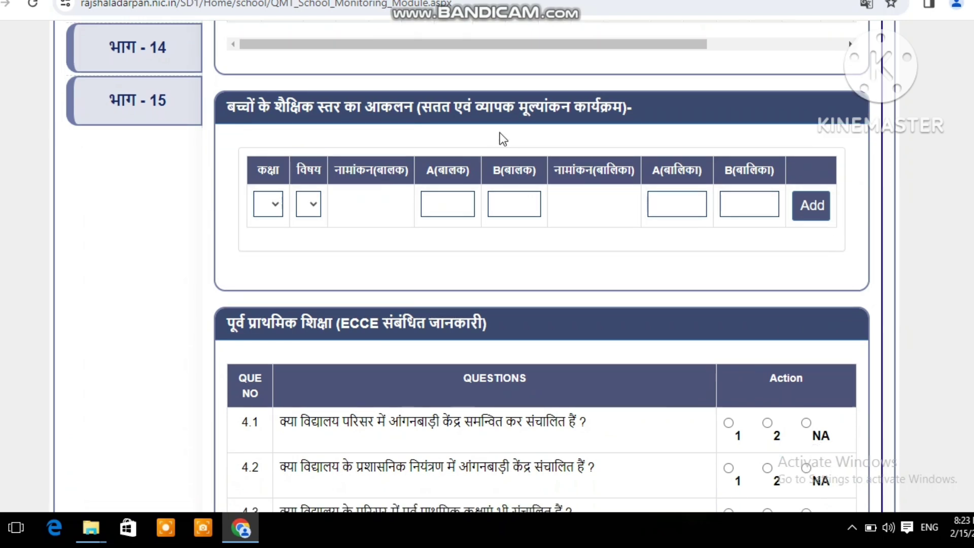
{"action": "left_click", "coordinate": [272, 211]}
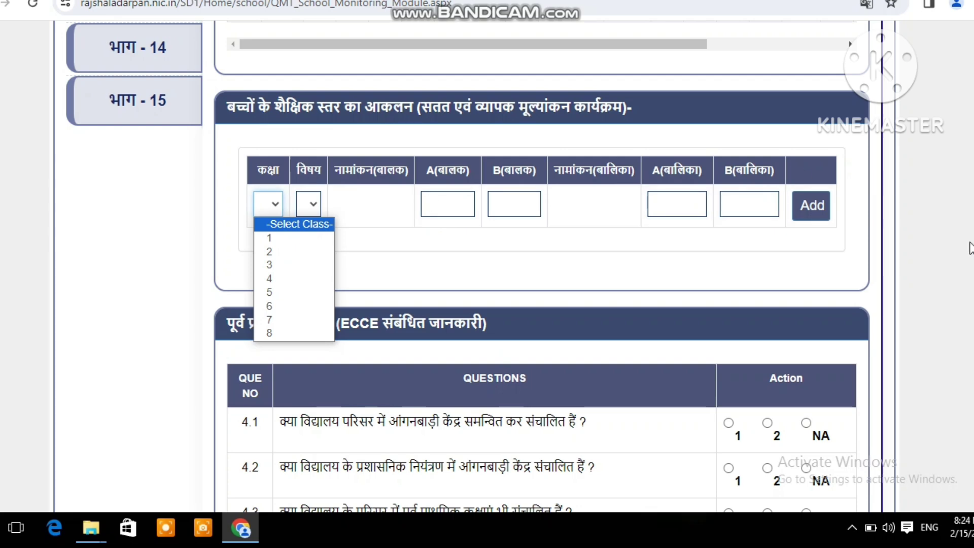
{"action": "key", "text": "Escape"}
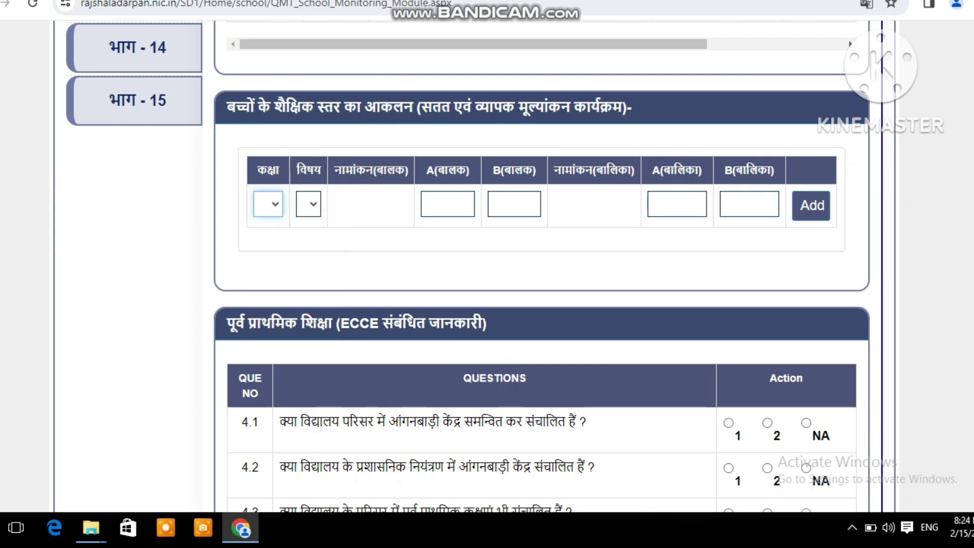
{"action": "scroll", "coordinate": [542, 263], "scroll_direction": "down", "scroll_amount": 5}
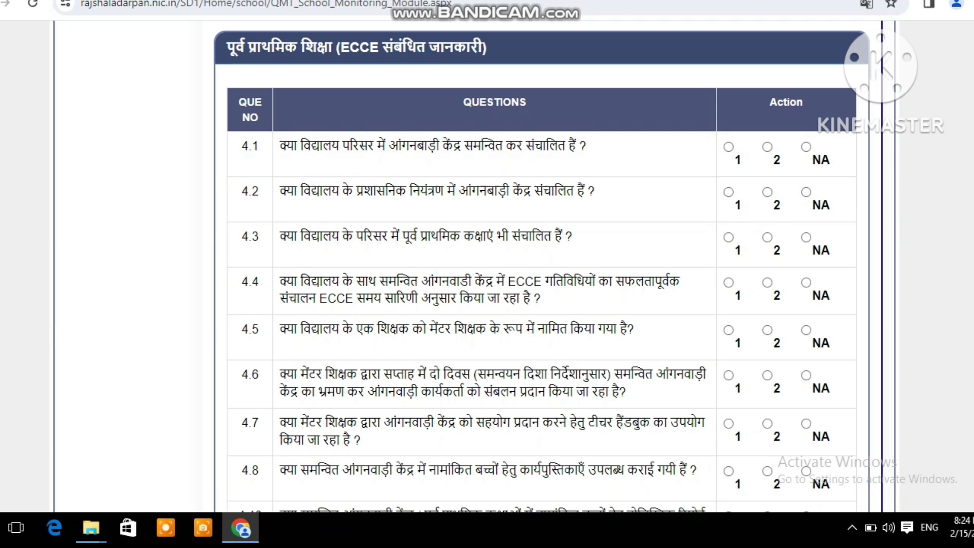
Review the पूर्व प्राथमिक शिक्षा (ECCE) questions through 4.32, then return to the board result tables of भाग - 3.
{"action": "scroll", "coordinate": [542, 267], "scroll_direction": "down", "scroll_amount": 8}
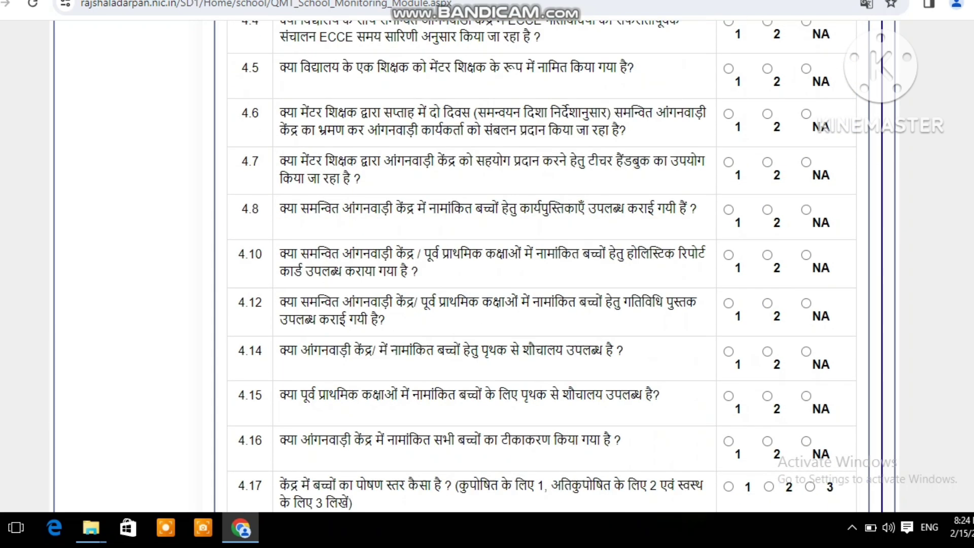
{"action": "scroll", "coordinate": [542, 267], "scroll_direction": "down", "scroll_amount": 5}
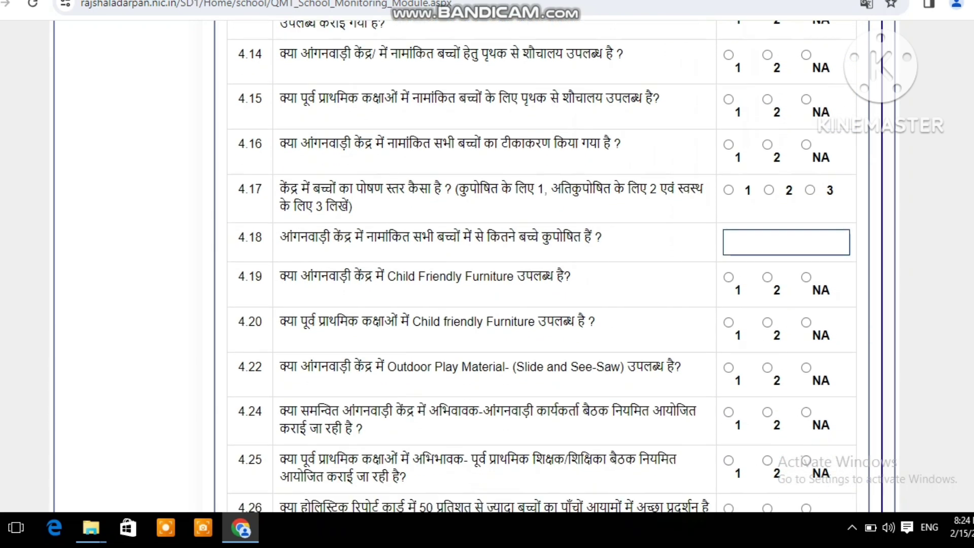
{"action": "scroll", "coordinate": [459, 259], "scroll_direction": "down", "scroll_amount": 1}
{"action": "scroll", "coordinate": [459, 259], "scroll_direction": "up", "scroll_amount": 2}
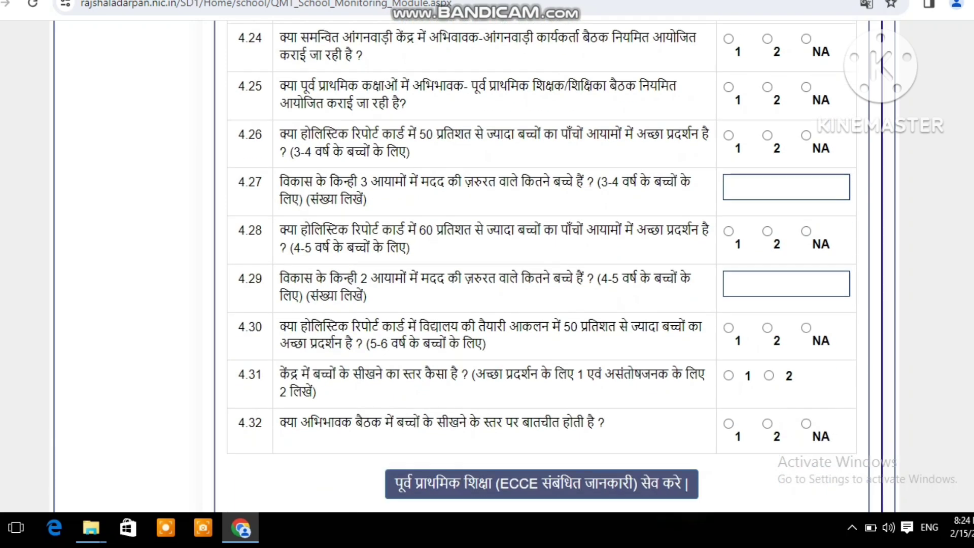
{"action": "scroll", "coordinate": [543, 266], "scroll_direction": "down", "scroll_amount": 2}
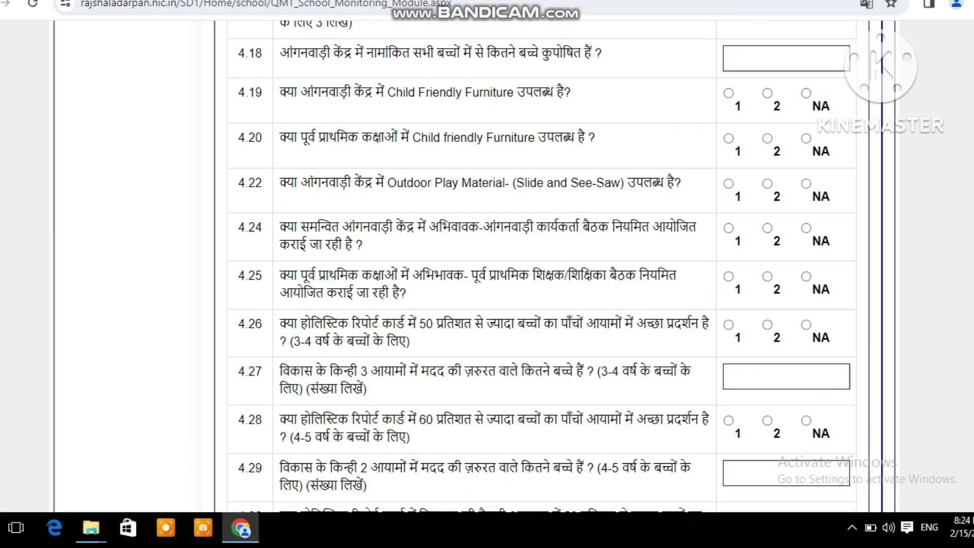
{"action": "scroll", "coordinate": [543, 267], "scroll_direction": "up", "scroll_amount": 10}
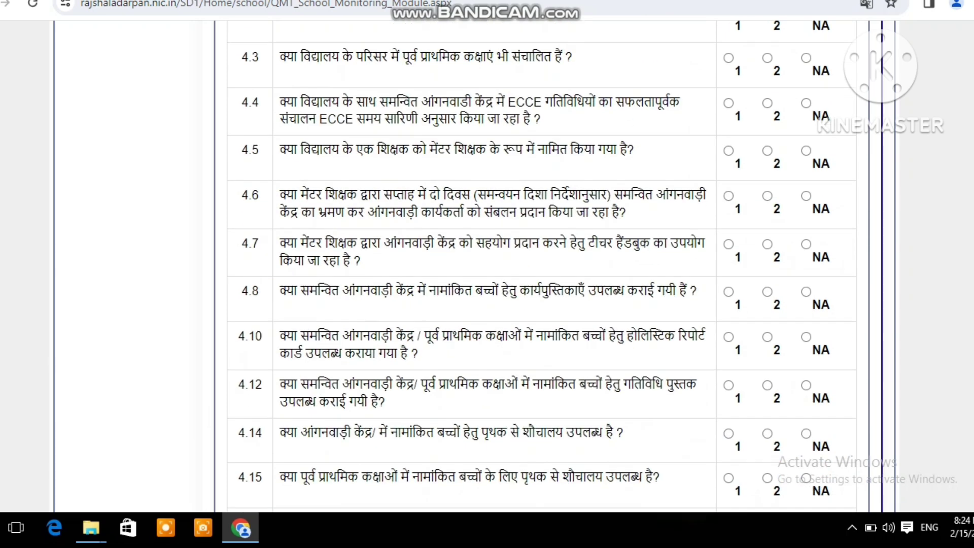
{"action": "scroll", "coordinate": [542, 267], "scroll_direction": "up", "scroll_amount": 15}
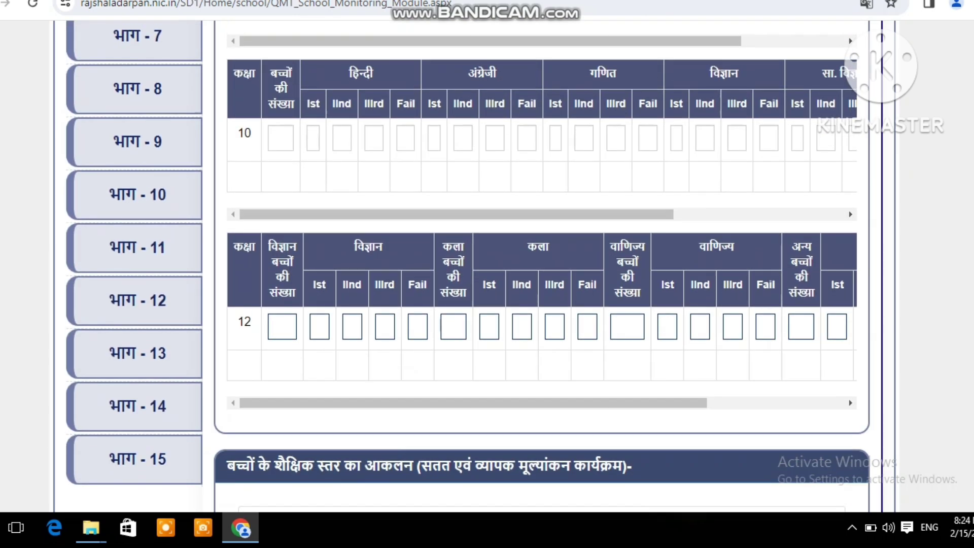
{"action": "scroll", "coordinate": [685, 188], "scroll_direction": "up", "scroll_amount": 2}
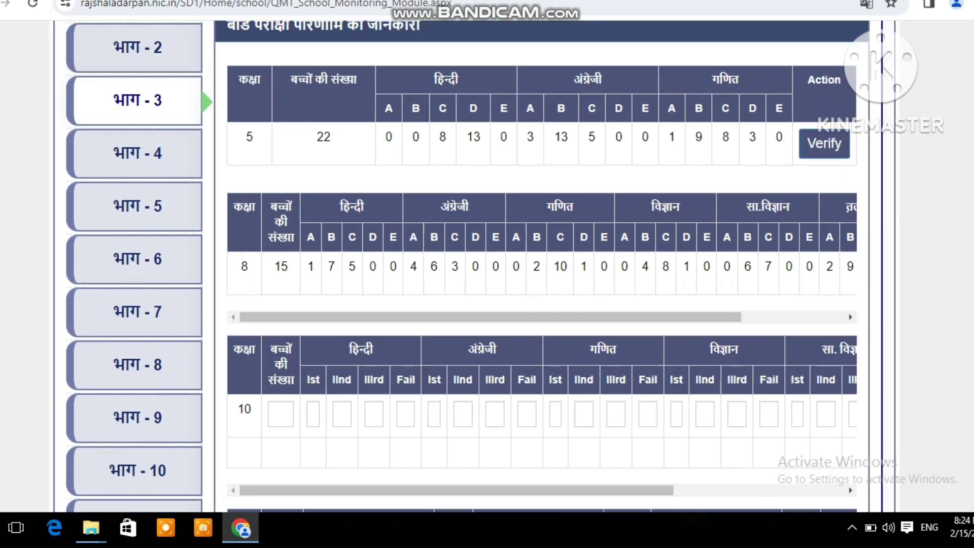
Open भाग - 4 and view the class options in the teaching process table for classes 1 to 5.
{"action": "left_click", "coordinate": [130, 162]}
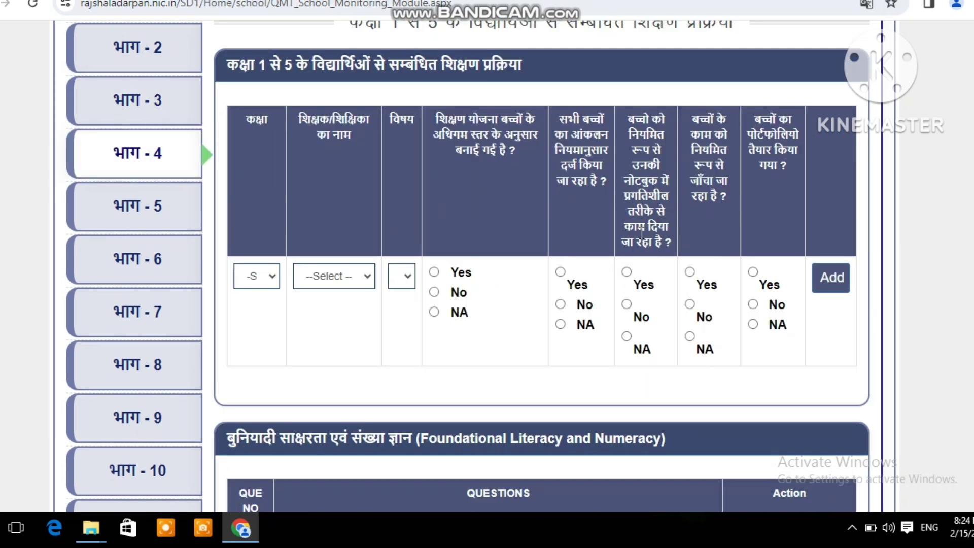
{"action": "left_click", "coordinate": [832, 278]}
{"action": "scroll", "coordinate": [686, 162], "scroll_direction": "up", "scroll_amount": 2}
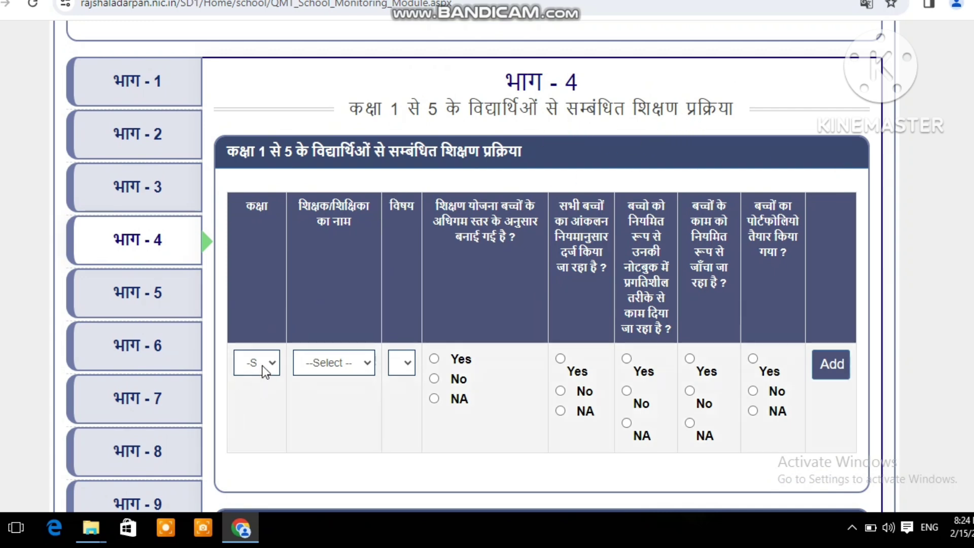
{"action": "left_click", "coordinate": [263, 365]}
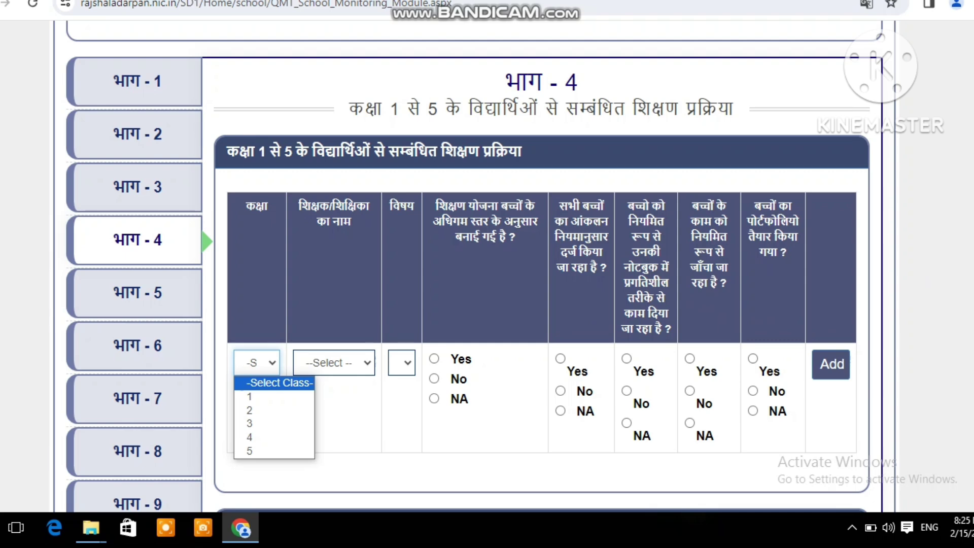
Examine the Foundational Literacy and Numeracy and सतत एवं व्यापक मूल्यांकन questions of भाग - 4, then return to its start.
{"action": "scroll", "coordinate": [472, 267], "scroll_direction": "down", "scroll_amount": 6}
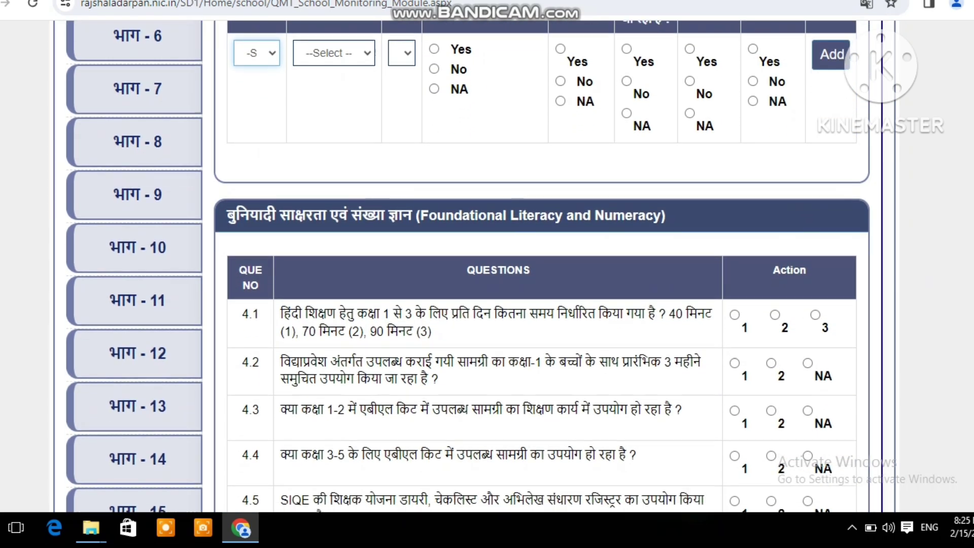
{"action": "scroll", "coordinate": [472, 267], "scroll_direction": "down", "scroll_amount": 8}
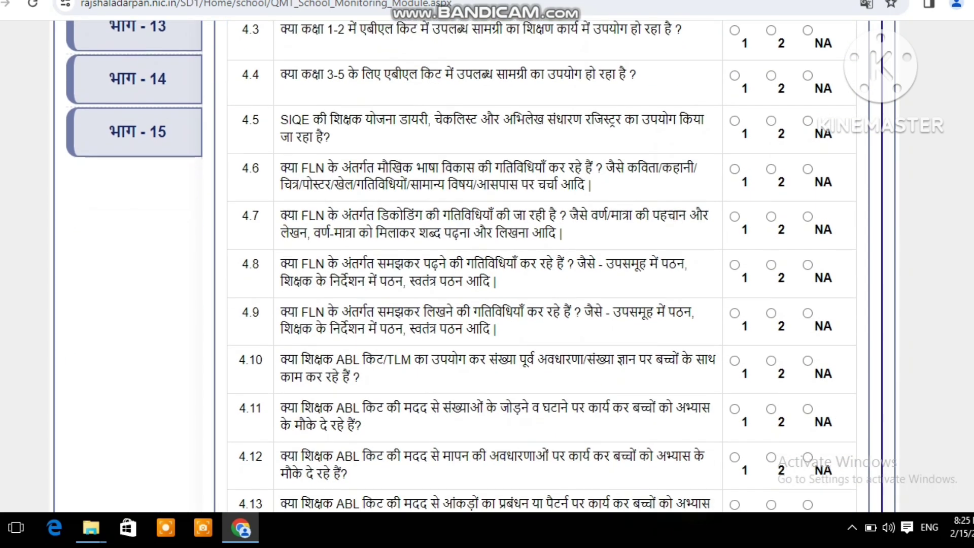
{"action": "scroll", "coordinate": [472, 266], "scroll_direction": "down", "scroll_amount": 9}
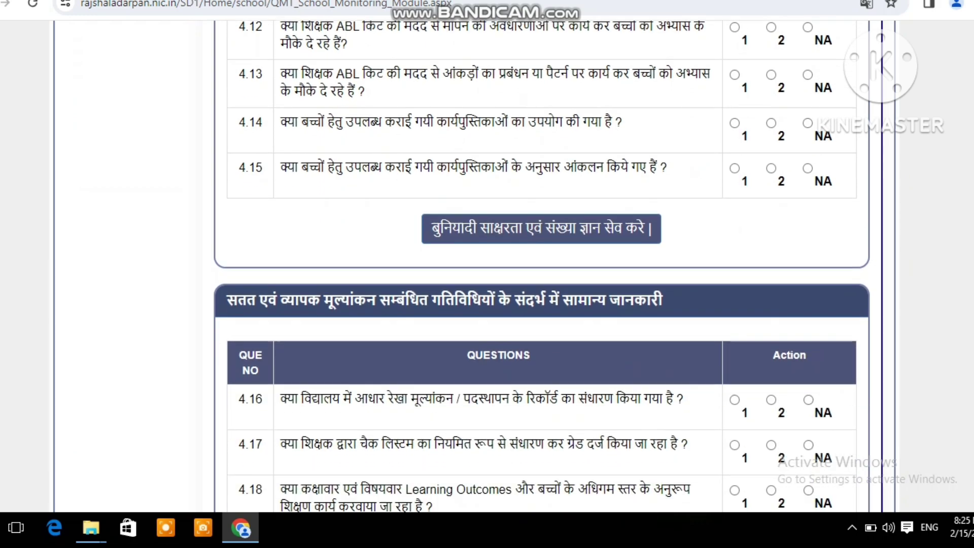
{"action": "scroll", "coordinate": [472, 267], "scroll_direction": "down", "scroll_amount": 7}
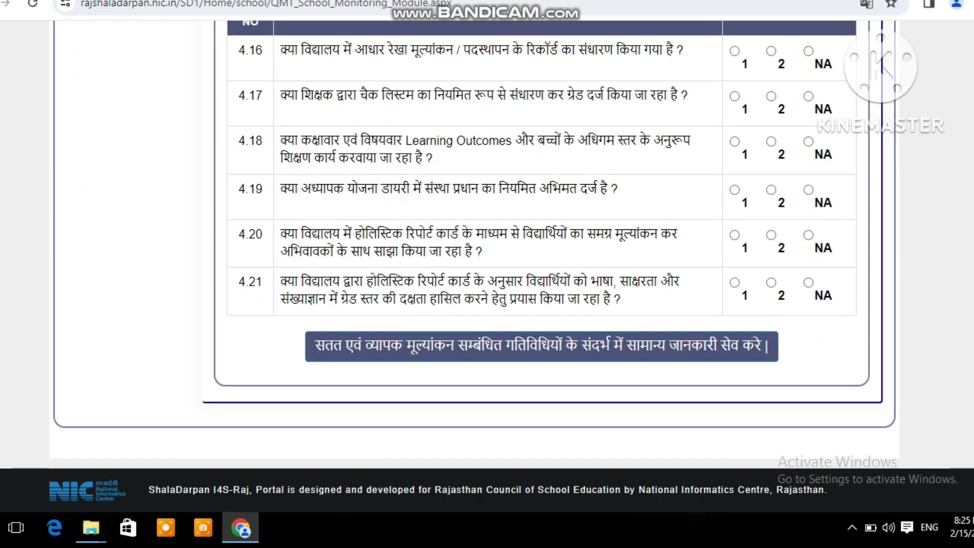
{"action": "scroll", "coordinate": [473, 266], "scroll_direction": "up", "scroll_amount": 15}
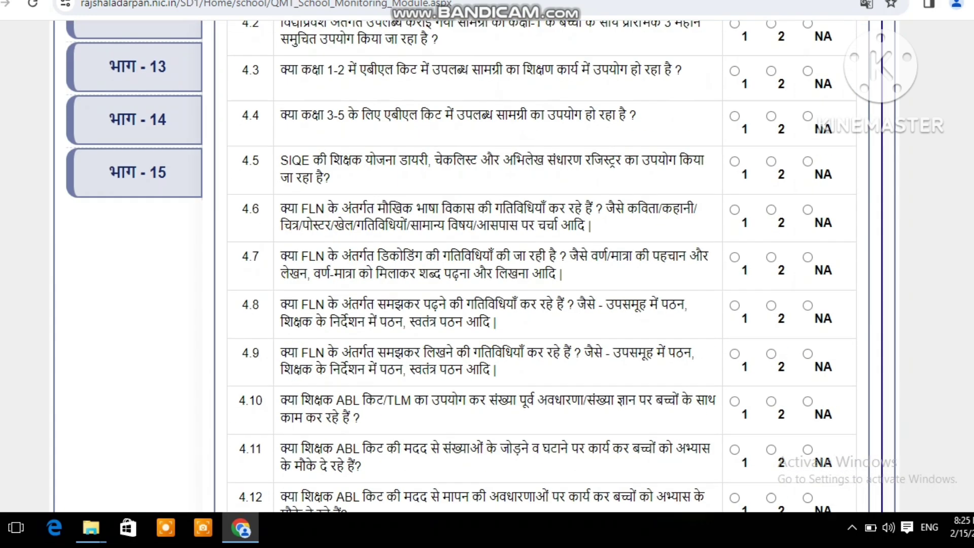
{"action": "scroll", "coordinate": [473, 266], "scroll_direction": "up", "scroll_amount": 8}
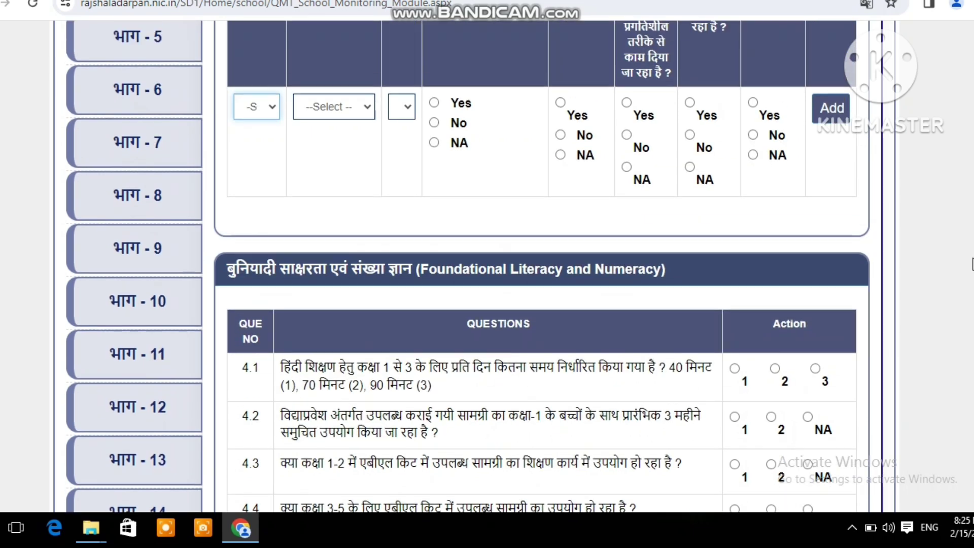
{"action": "scroll", "coordinate": [972, 264], "scroll_direction": "up", "scroll_amount": 4}
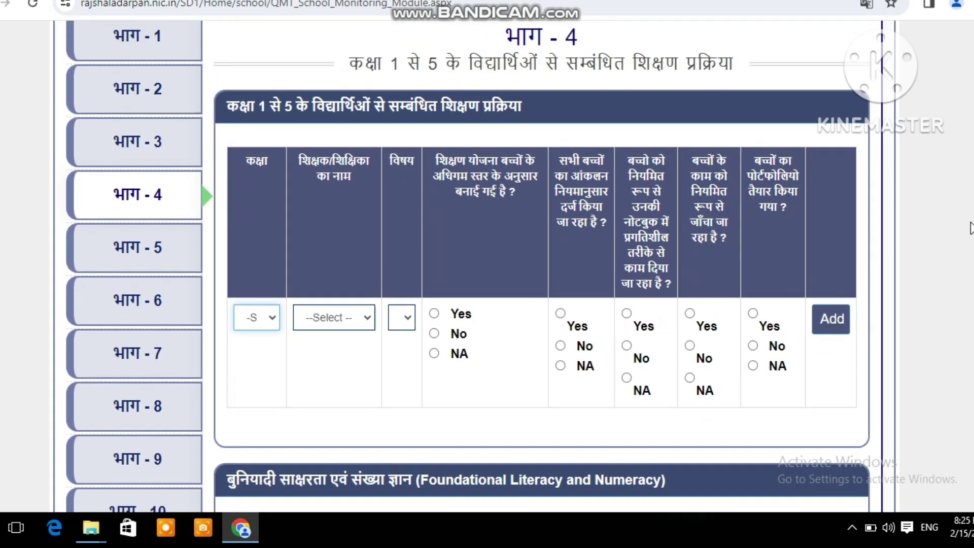
{"action": "scroll", "coordinate": [973, 229], "scroll_direction": "up", "scroll_amount": 1}
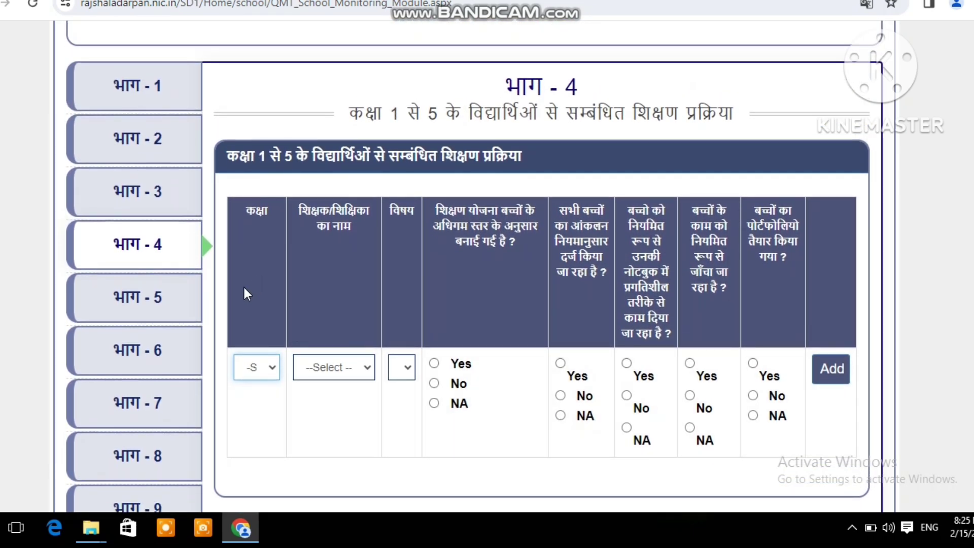
View the School Based Assessment section in भाग - 5, and review the career and vocational education questions in भाग - 6.
{"action": "left_click", "coordinate": [147, 301]}
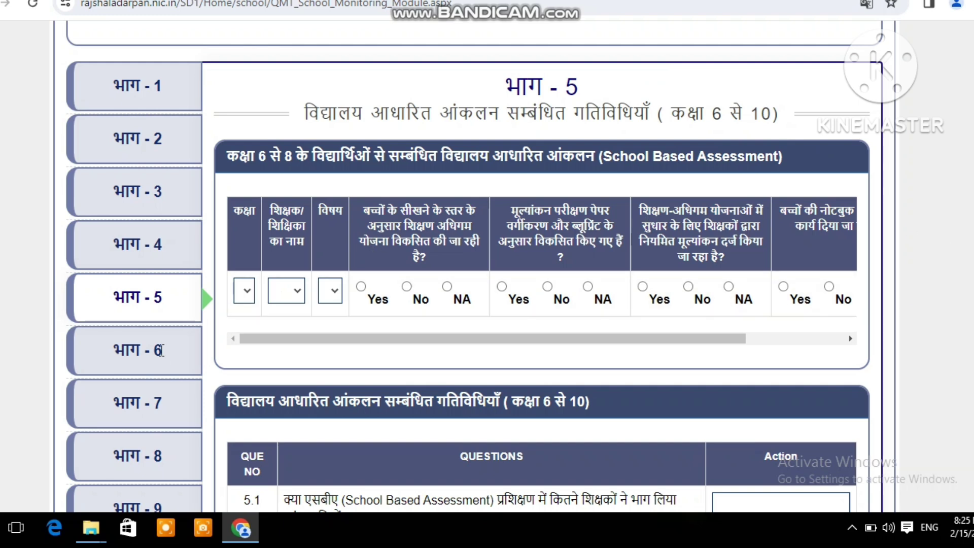
{"action": "left_click", "coordinate": [161, 351]}
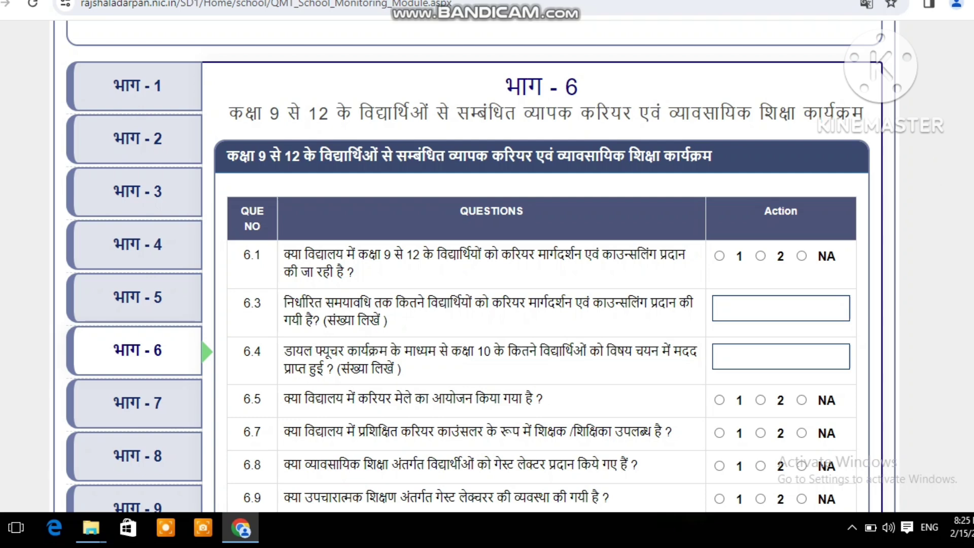
{"action": "scroll", "coordinate": [475, 267], "scroll_direction": "down", "scroll_amount": 5}
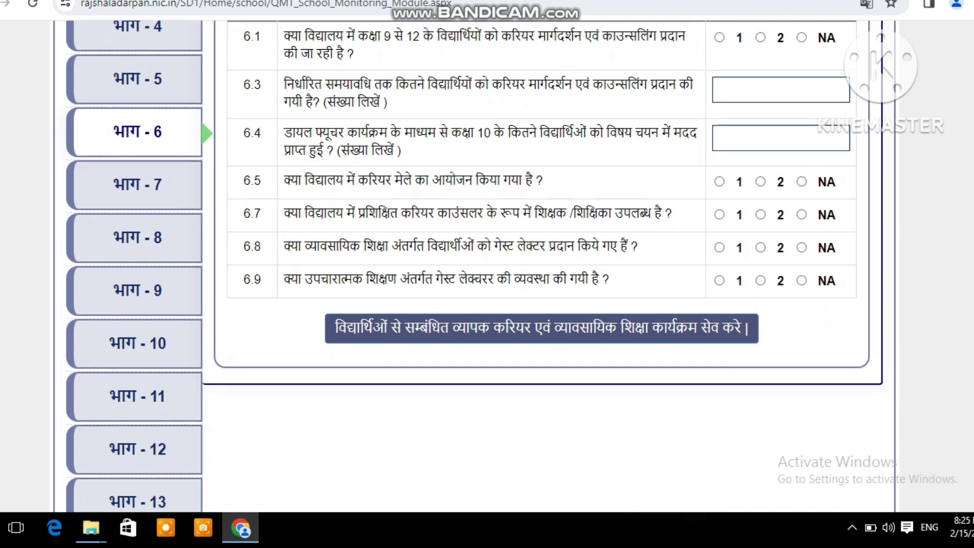
{"action": "scroll", "coordinate": [475, 266], "scroll_direction": "up", "scroll_amount": 2}
{"action": "scroll", "coordinate": [475, 267], "scroll_direction": "down", "scroll_amount": 3}
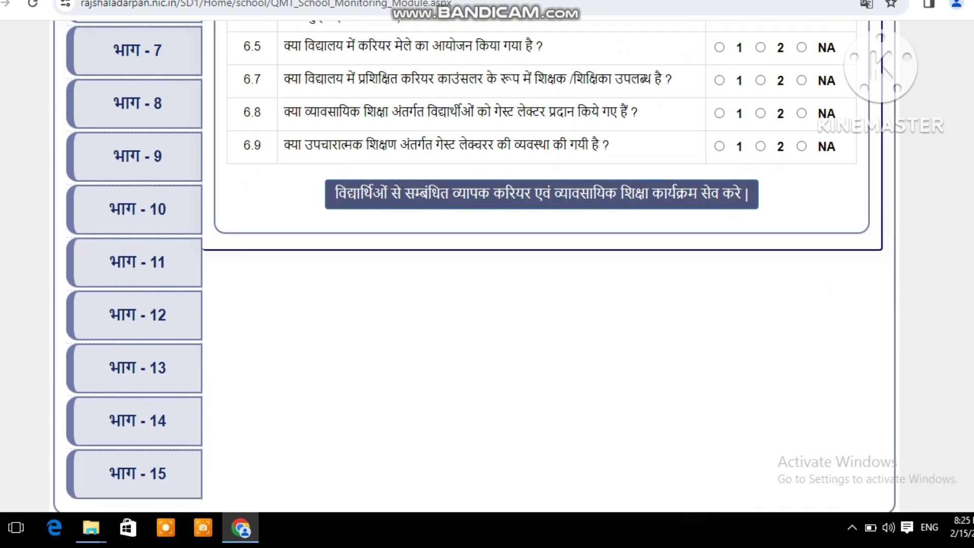
{"action": "scroll", "coordinate": [475, 266], "scroll_direction": "up", "scroll_amount": 5}
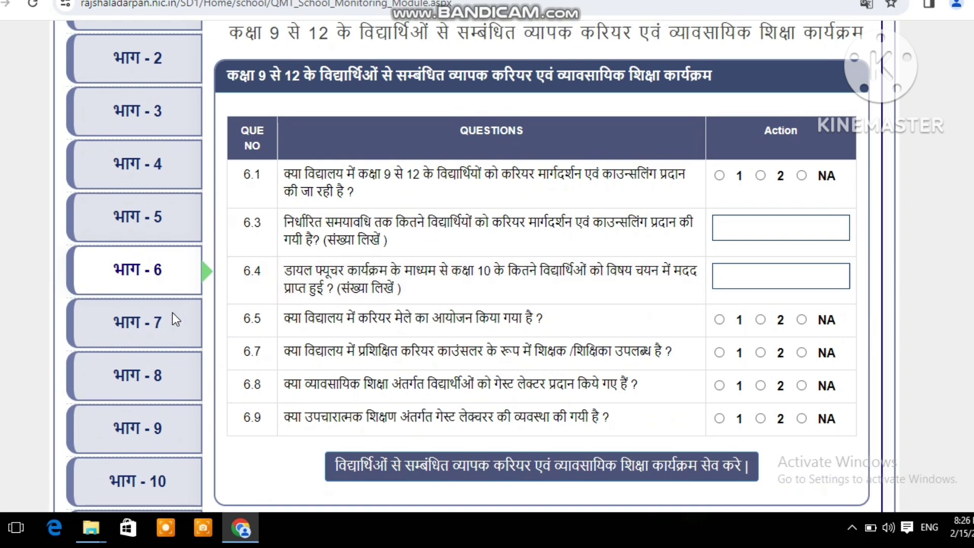
Open भाग - 7 and review the school laboratory questions 7.1 to 7.9.
{"action": "left_click", "coordinate": [170, 312]}
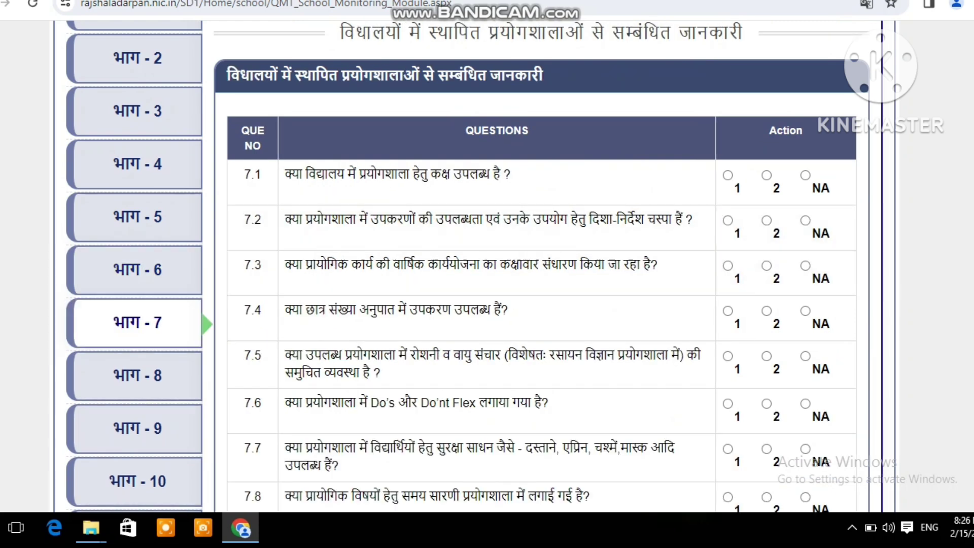
{"action": "scroll", "coordinate": [468, 267], "scroll_direction": "up", "scroll_amount": 1}
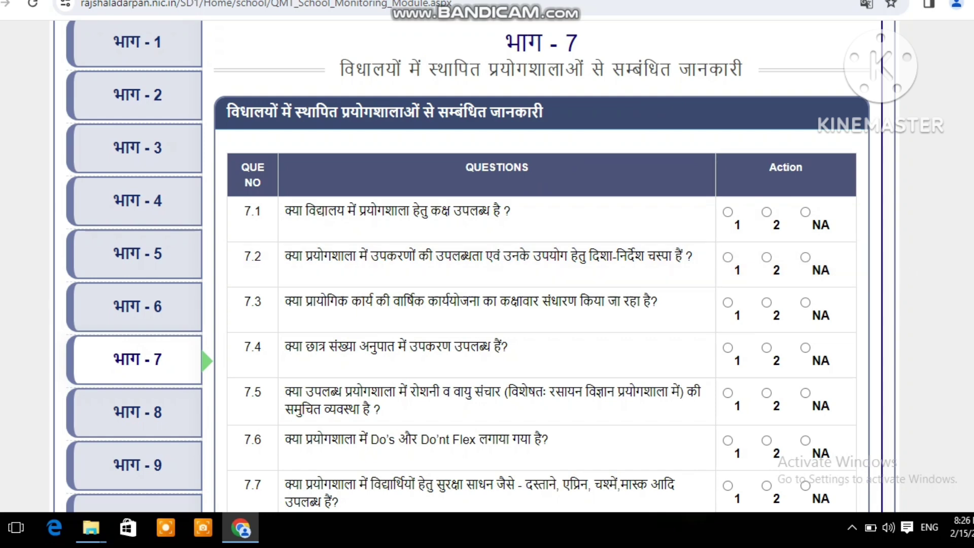
{"action": "scroll", "coordinate": [467, 268], "scroll_direction": "down", "scroll_amount": 4}
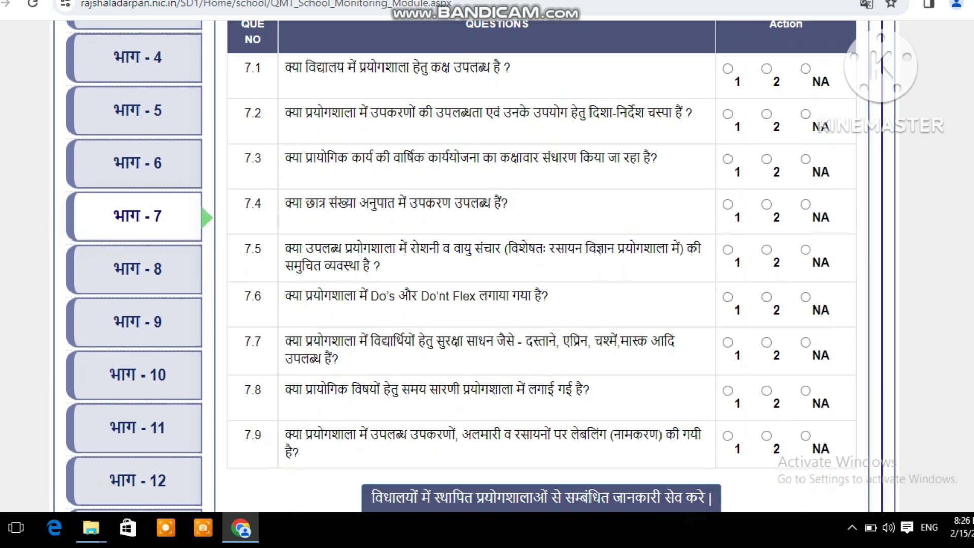
{"action": "scroll", "coordinate": [467, 269], "scroll_direction": "down", "scroll_amount": 2}
{"action": "scroll", "coordinate": [467, 269], "scroll_direction": "up", "scroll_amount": 2}
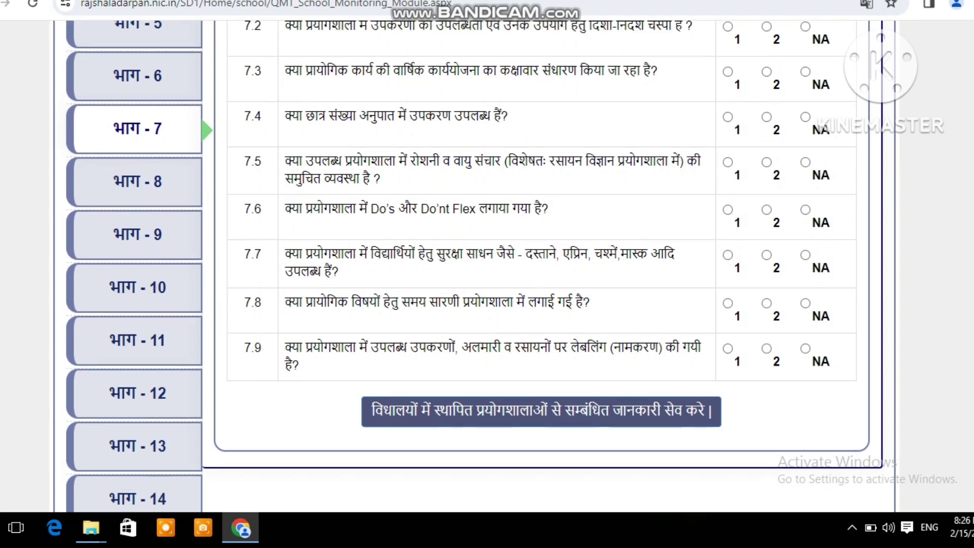
{"action": "scroll", "coordinate": [486, 341], "scroll_direction": "up", "scroll_amount": 1}
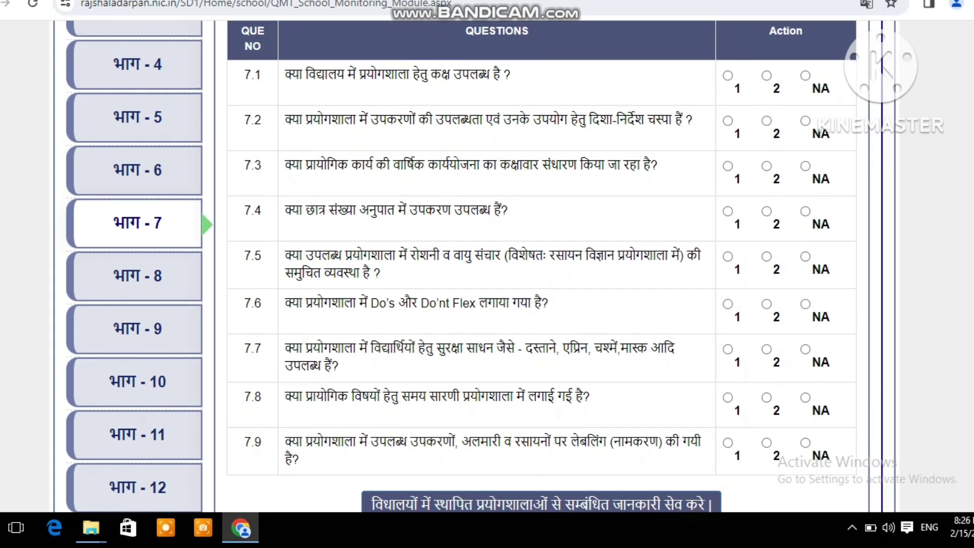
View the ICT availability and use questions in भाग - 8, and review the library use questions in भाग - 9.
{"action": "left_click", "coordinate": [136, 288]}
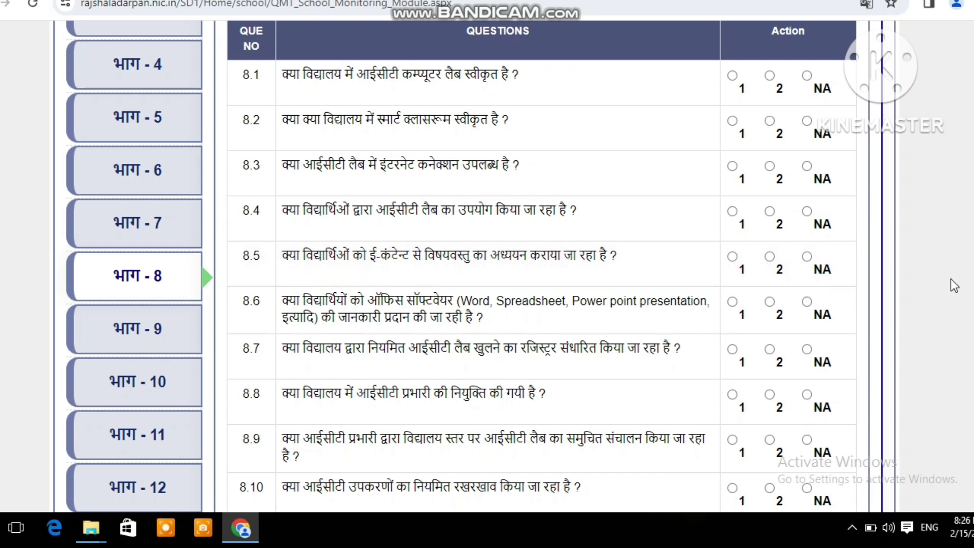
{"action": "scroll", "coordinate": [487, 264], "scroll_direction": "up", "scroll_amount": 3}
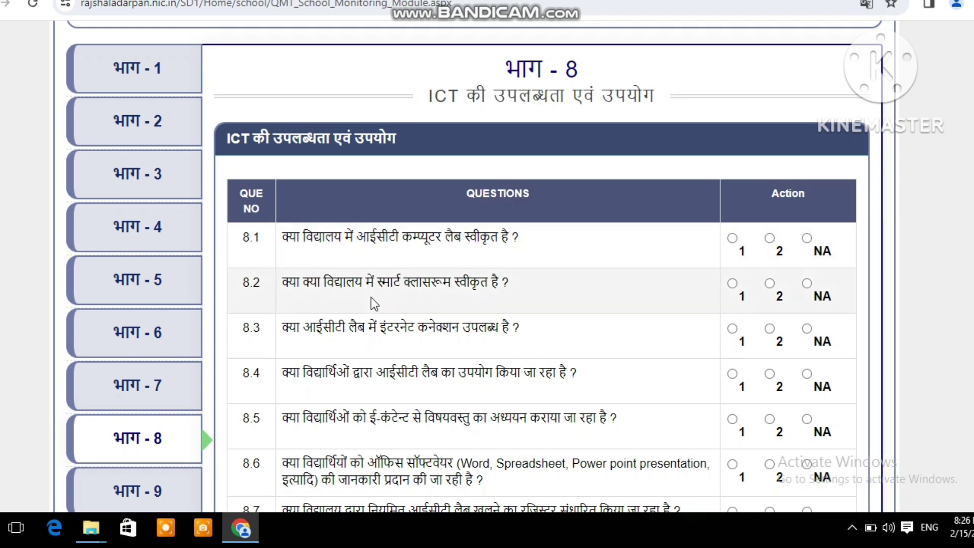
{"action": "left_click", "coordinate": [157, 490]}
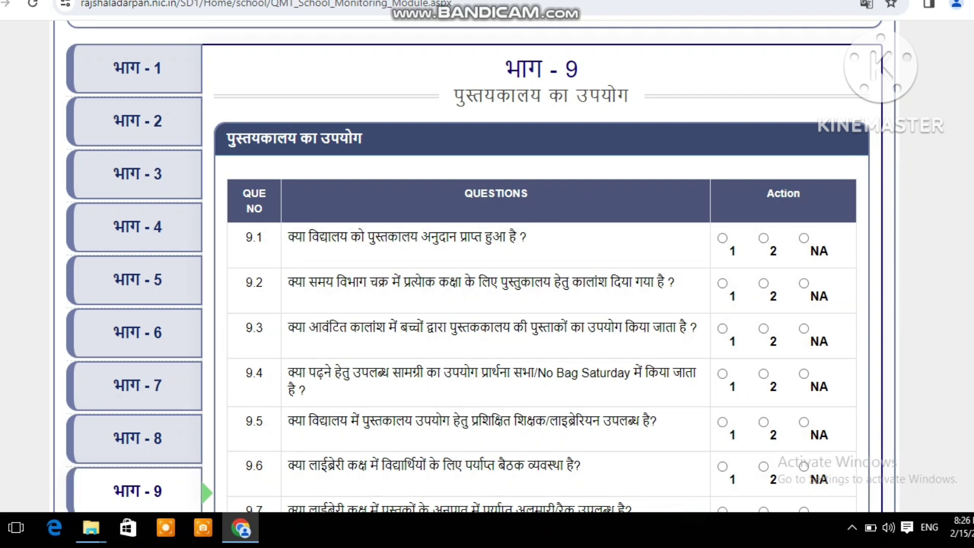
{"action": "scroll", "coordinate": [475, 267], "scroll_direction": "down", "scroll_amount": 4}
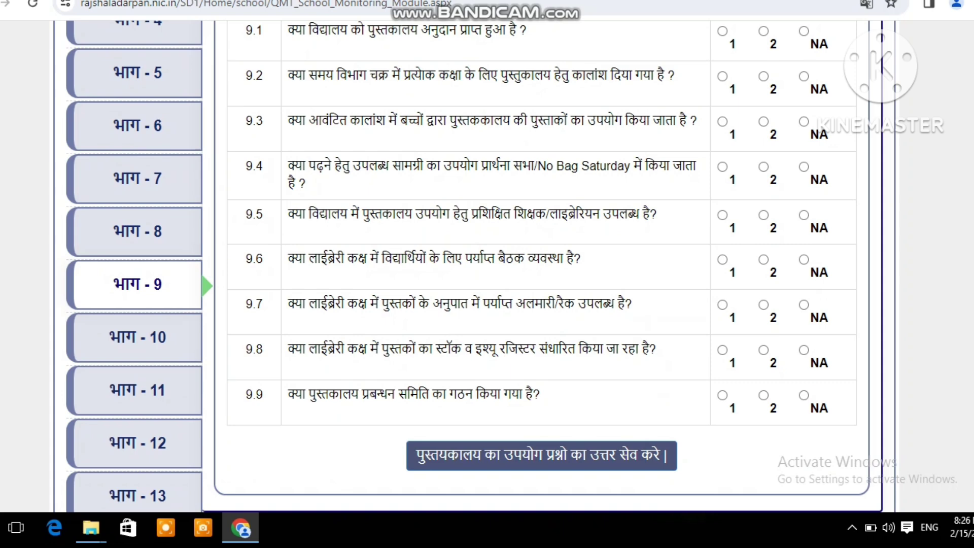
{"action": "scroll", "coordinate": [474, 267], "scroll_direction": "down", "scroll_amount": 1}
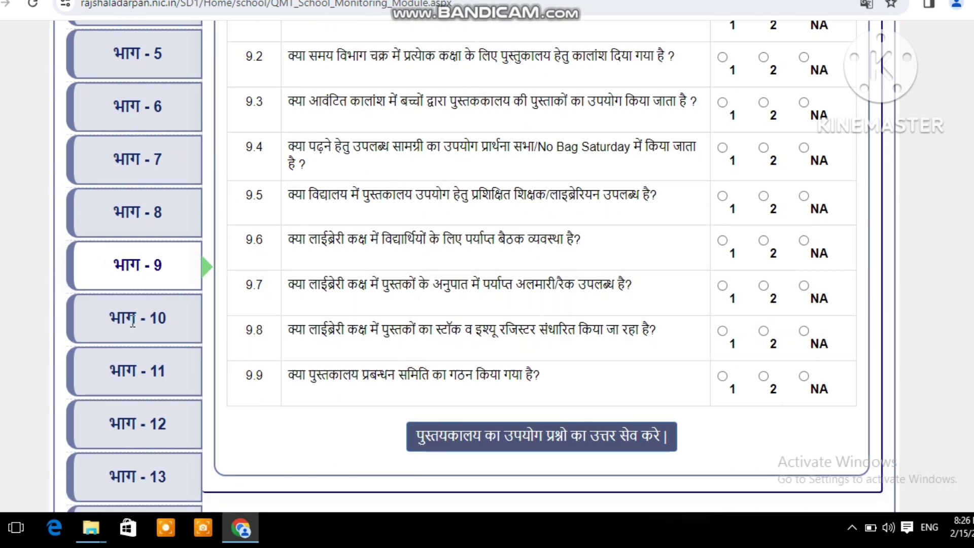
Open भाग - 10 and review the शिक्षक प्रशिक्षण questions from 10.1 to 10.12.
{"action": "left_click", "coordinate": [133, 321]}
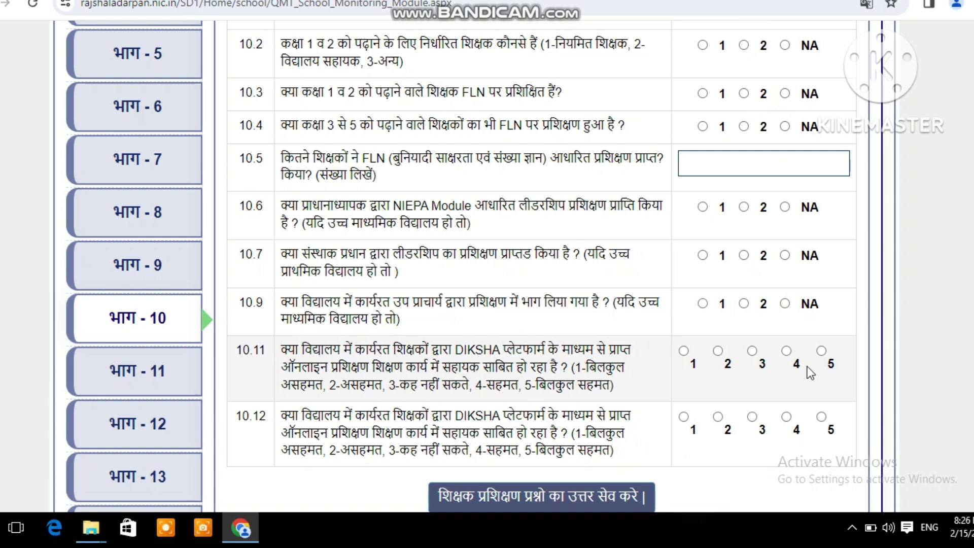
{"action": "scroll", "coordinate": [861, 278], "scroll_direction": "up", "scroll_amount": 5}
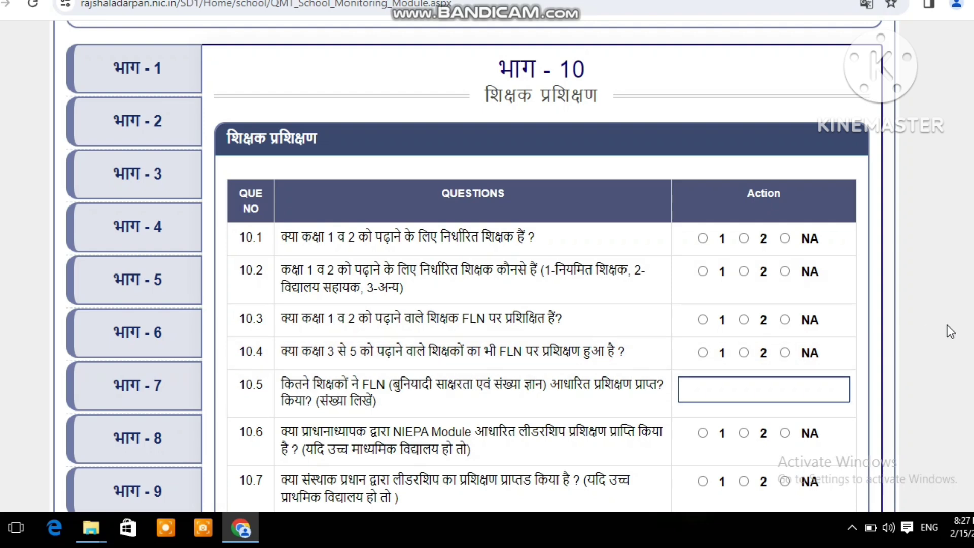
Open भाग - 11 and review the शाला स्वास्थ्य कार्यक्रम questions from 11.1 to 11.12.
{"action": "scroll", "coordinate": [468, 266], "scroll_direction": "down", "scroll_amount": 5}
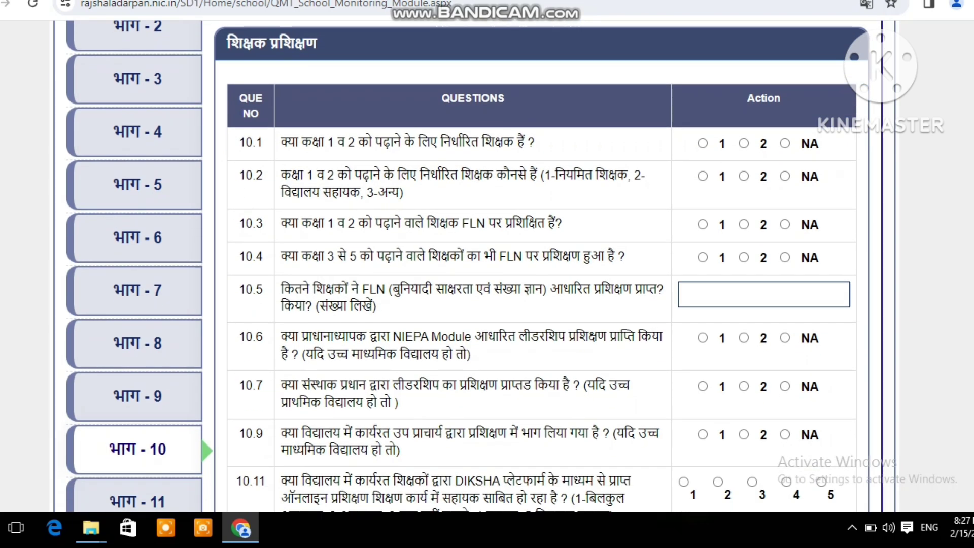
{"action": "scroll", "coordinate": [475, 266], "scroll_direction": "down", "scroll_amount": 1}
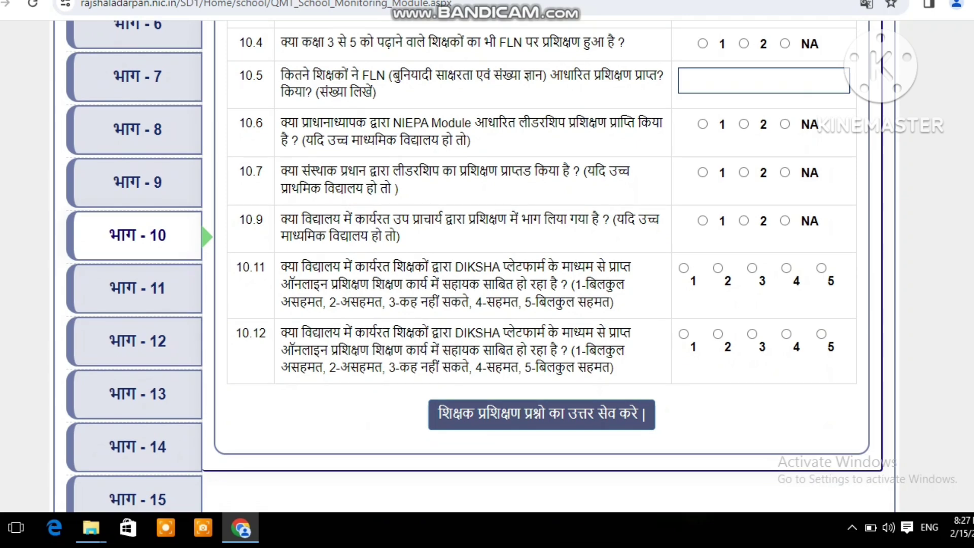
{"action": "left_click", "coordinate": [130, 297]}
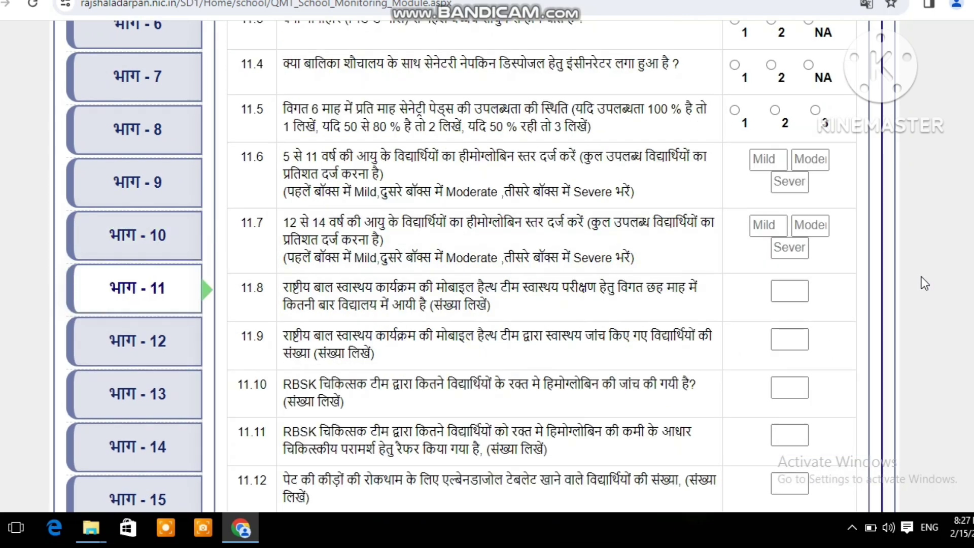
{"action": "scroll", "coordinate": [469, 267], "scroll_direction": "up", "scroll_amount": 6}
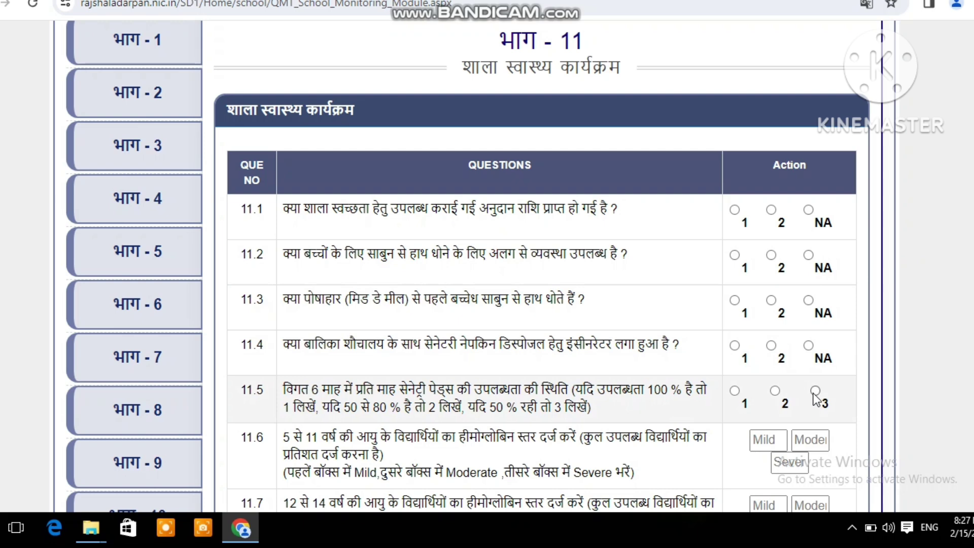
{"action": "scroll", "coordinate": [467, 269], "scroll_direction": "down", "scroll_amount": 3}
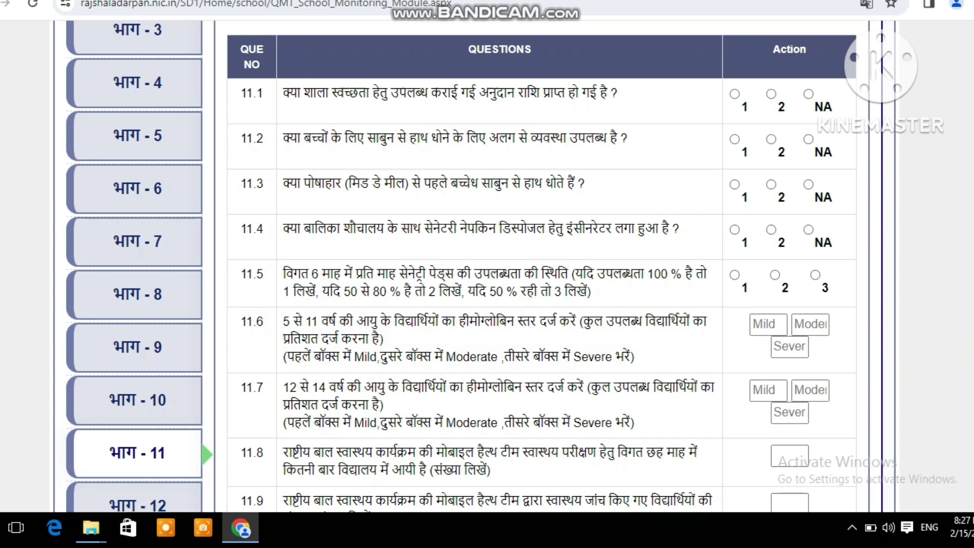
{"action": "scroll", "coordinate": [542, 267], "scroll_direction": "down", "scroll_amount": 5}
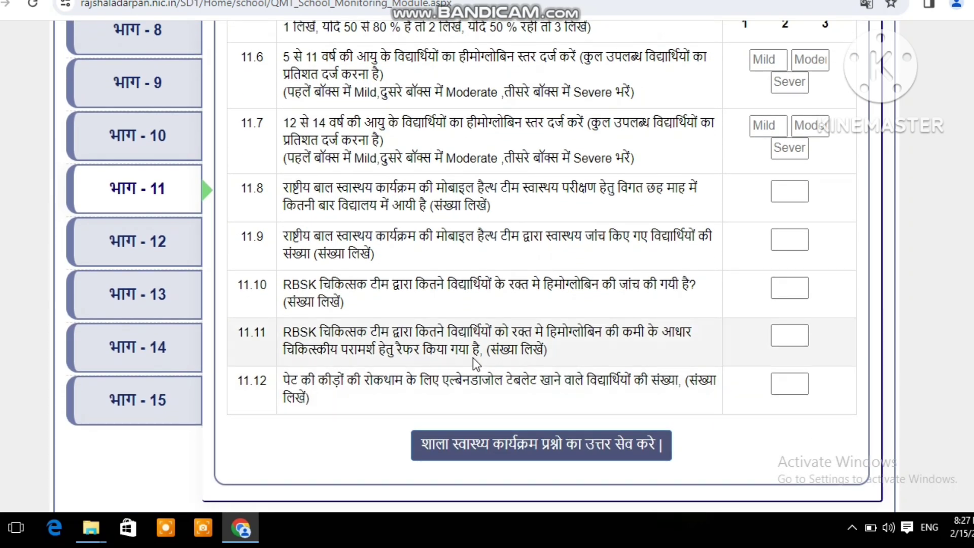
Open भाग - 12 and review the body mass index (BMI आंकलन) table for boys and girls by age group.
{"action": "left_click", "coordinate": [163, 249]}
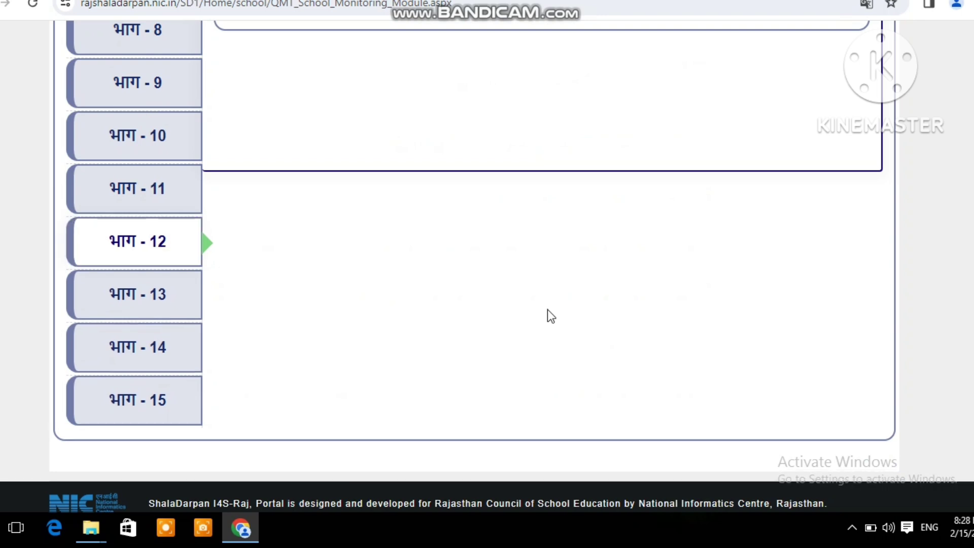
{"action": "scroll", "coordinate": [488, 267], "scroll_direction": "up", "scroll_amount": 6}
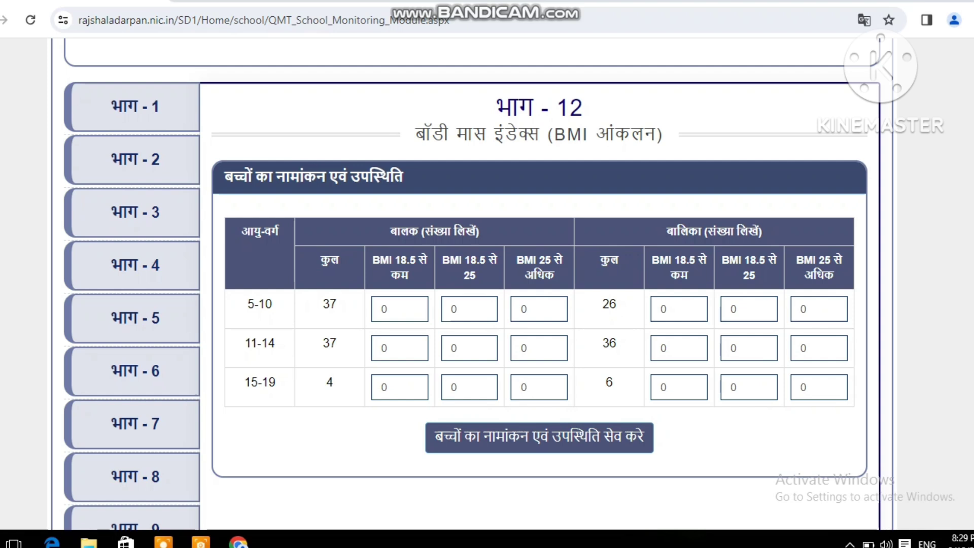
{"action": "scroll", "coordinate": [472, 284], "scroll_direction": "down", "scroll_amount": 3}
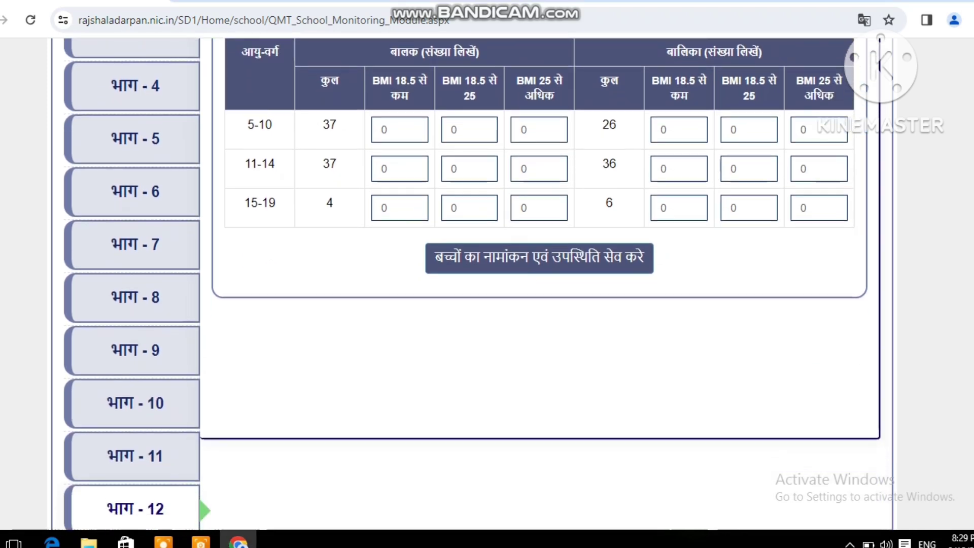
{"action": "scroll", "coordinate": [472, 284], "scroll_direction": "down", "scroll_amount": 3}
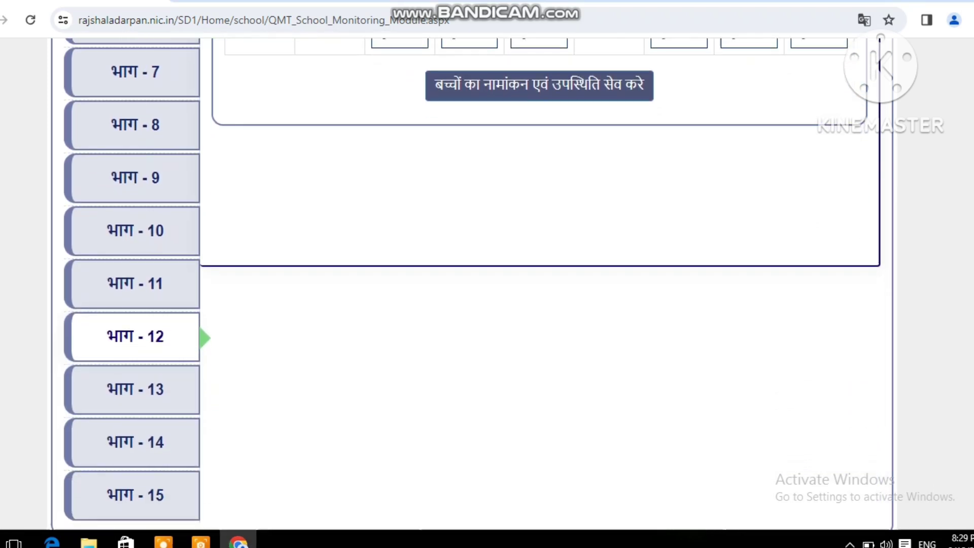
{"action": "scroll", "coordinate": [472, 284], "scroll_direction": "down", "scroll_amount": 1}
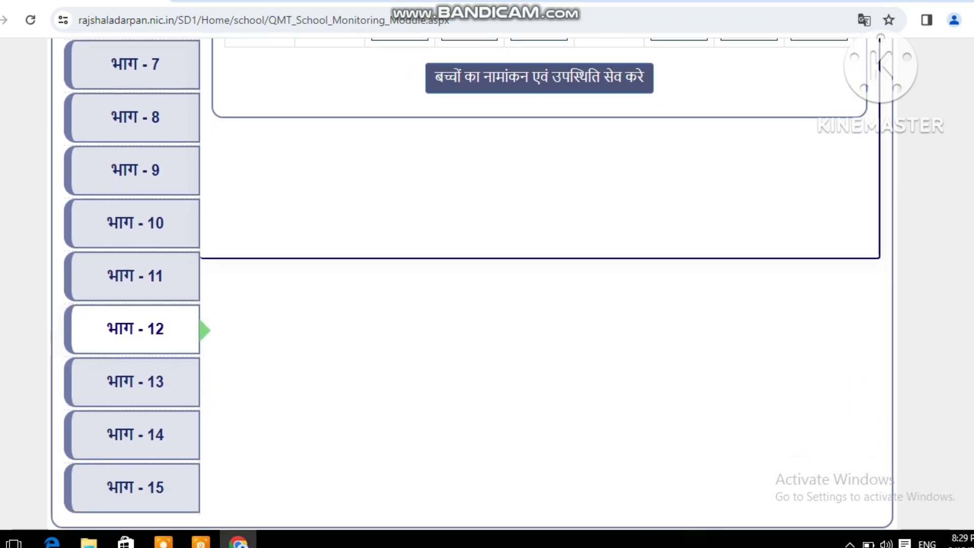
Open भाग - 13 and review the school management committee (SMC/SDMC) questions from 13.1 to 13.12.
{"action": "left_click", "coordinate": [168, 393]}
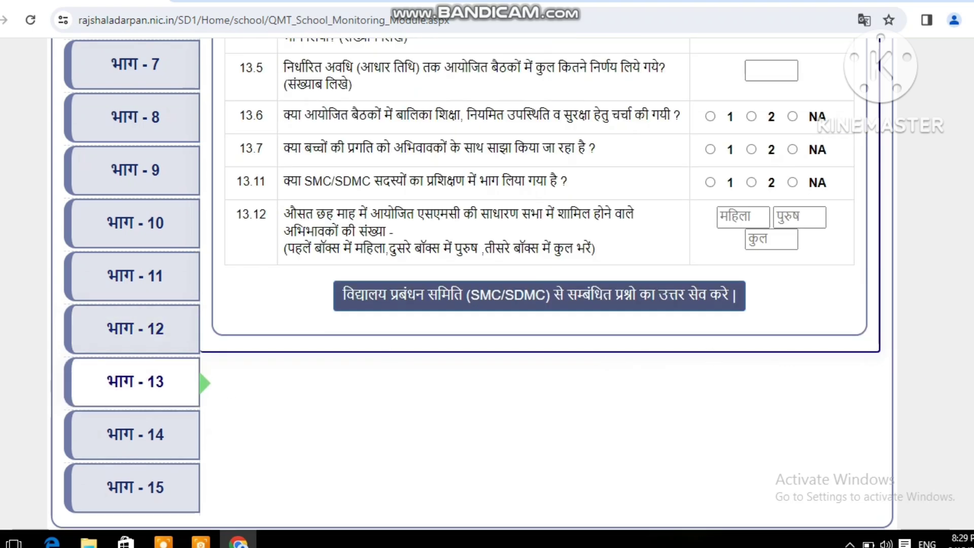
{"action": "scroll", "coordinate": [487, 284], "scroll_direction": "up", "scroll_amount": 6}
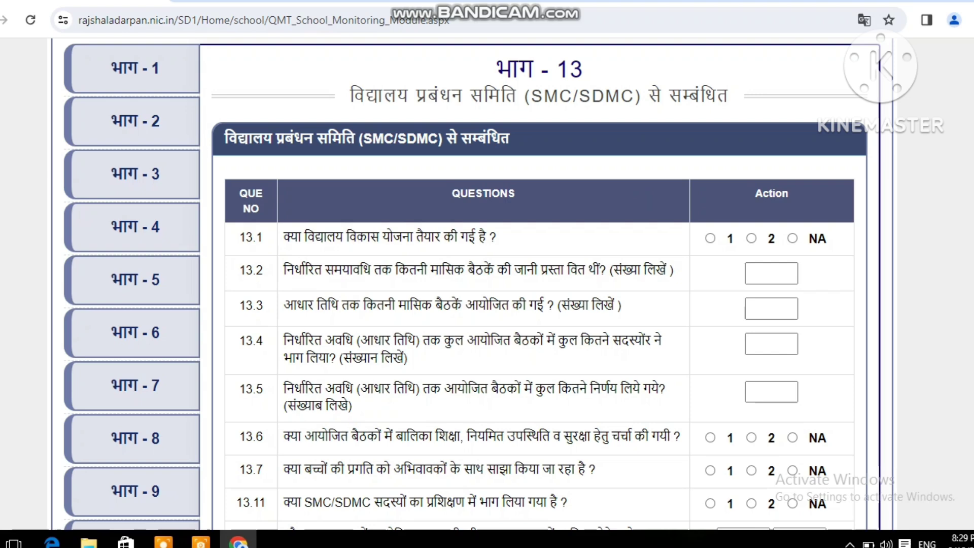
{"action": "scroll", "coordinate": [508, 284], "scroll_direction": "down", "scroll_amount": 8}
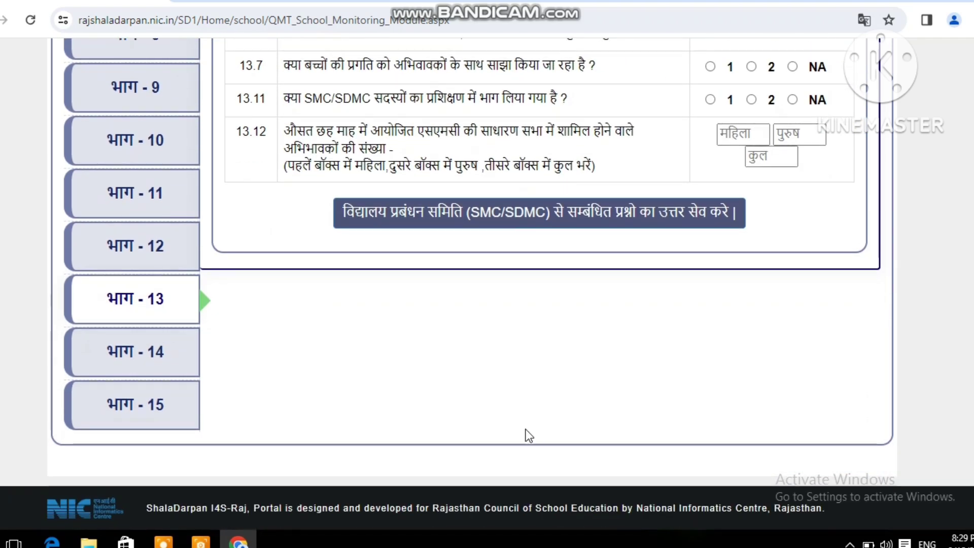
Open भाग - 14 and review the A, B, C grading points for the school's overall evaluation, 14.1 to 14.15.
{"action": "left_click", "coordinate": [157, 357]}
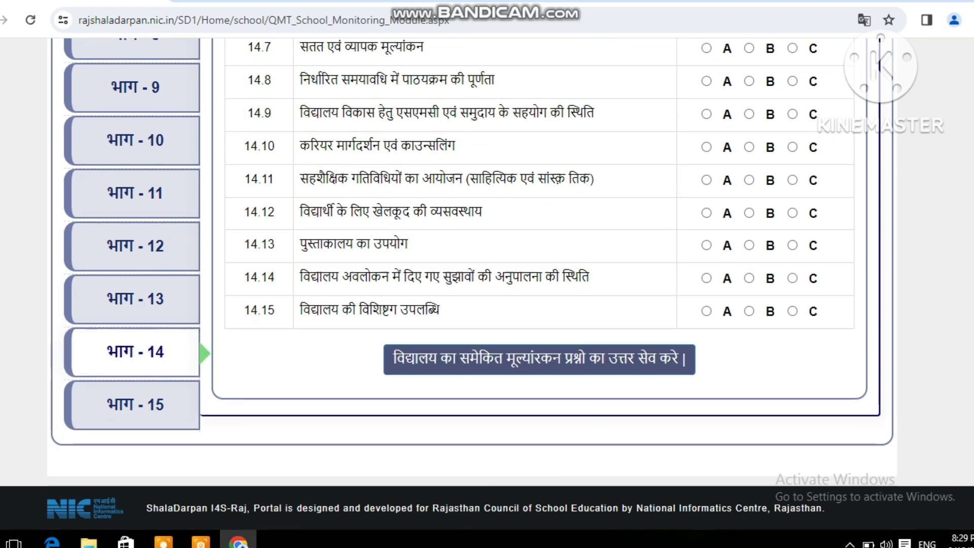
{"action": "scroll", "coordinate": [973, 244], "scroll_direction": "up", "scroll_amount": 9}
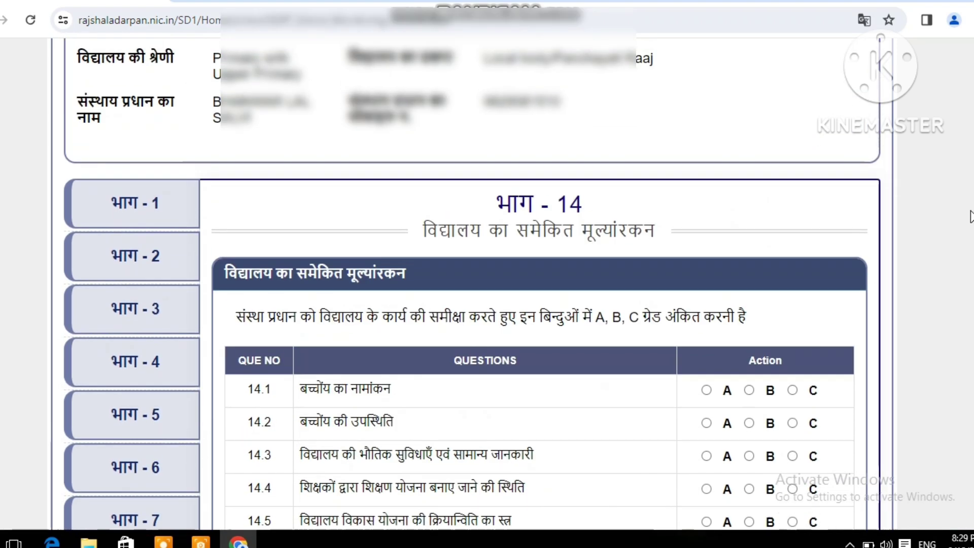
{"action": "scroll", "coordinate": [972, 243], "scroll_direction": "down", "scroll_amount": 1}
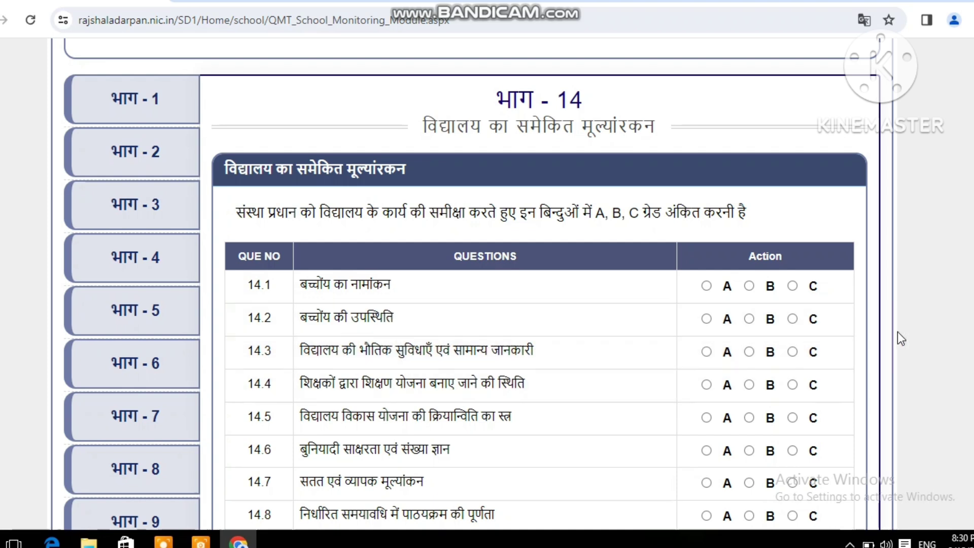
{"action": "scroll", "coordinate": [487, 284], "scroll_direction": "down", "scroll_amount": 7}
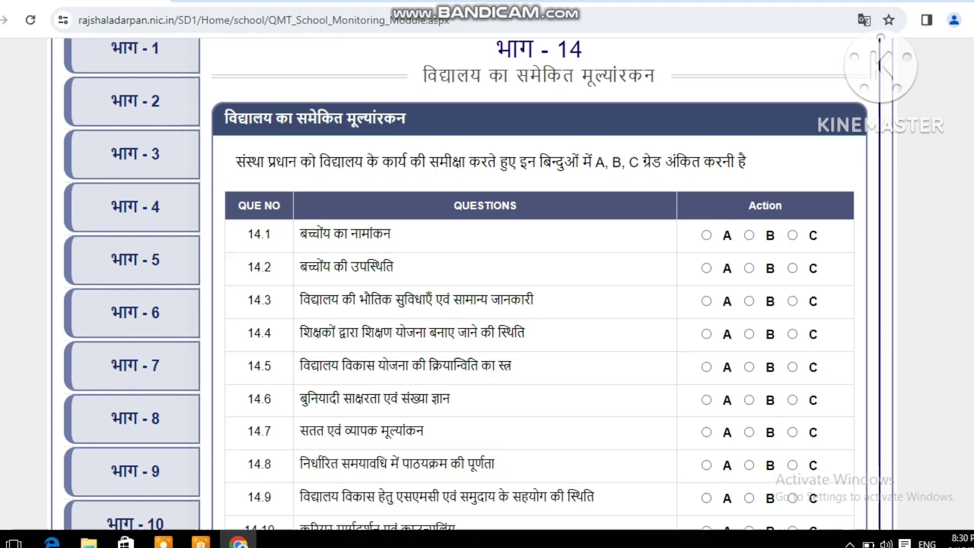
{"action": "scroll", "coordinate": [386, 406], "scroll_direction": "down", "scroll_amount": 2}
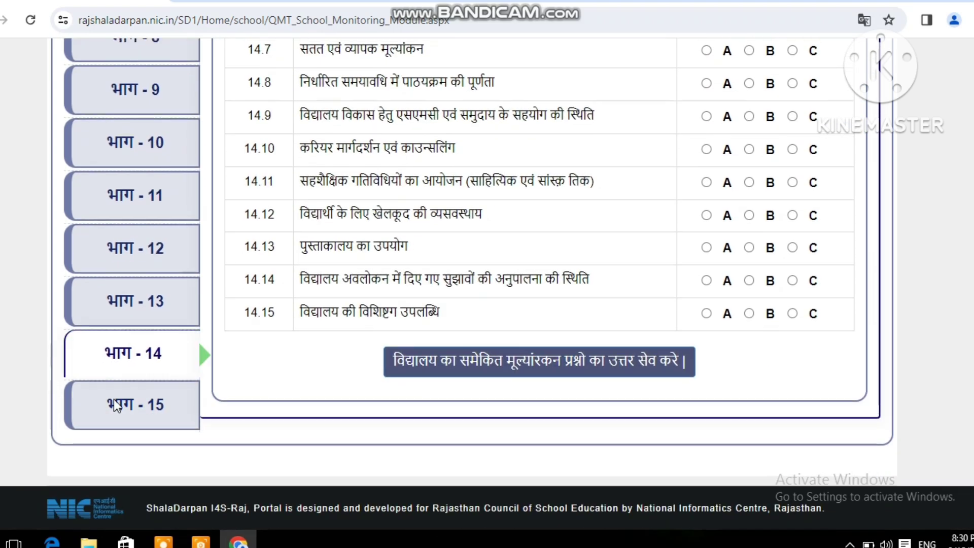
Open भाग - 15 and review the questions on what the school needs for further improvement, 15.1 to 15.10.
{"action": "left_click", "coordinate": [134, 410]}
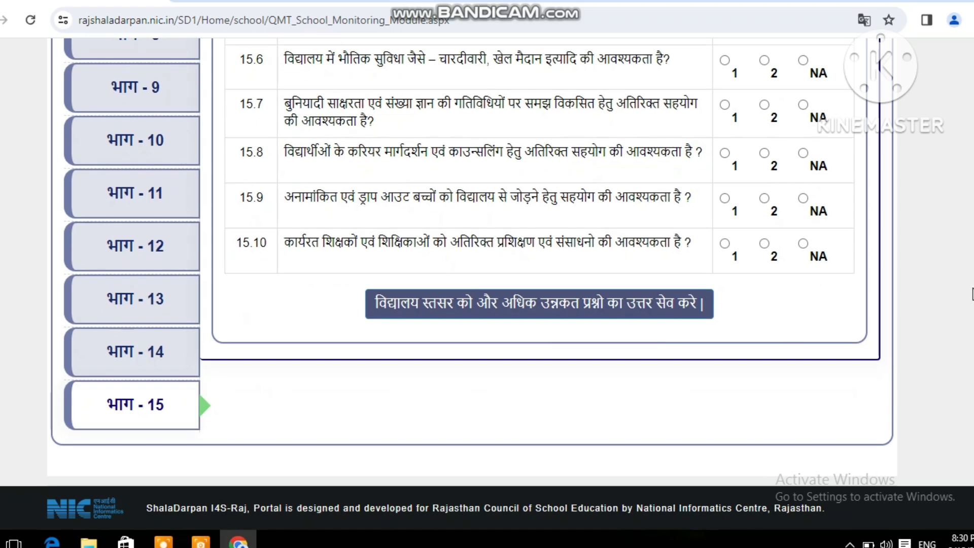
{"action": "scroll", "coordinate": [488, 284], "scroll_direction": "up", "scroll_amount": 9}
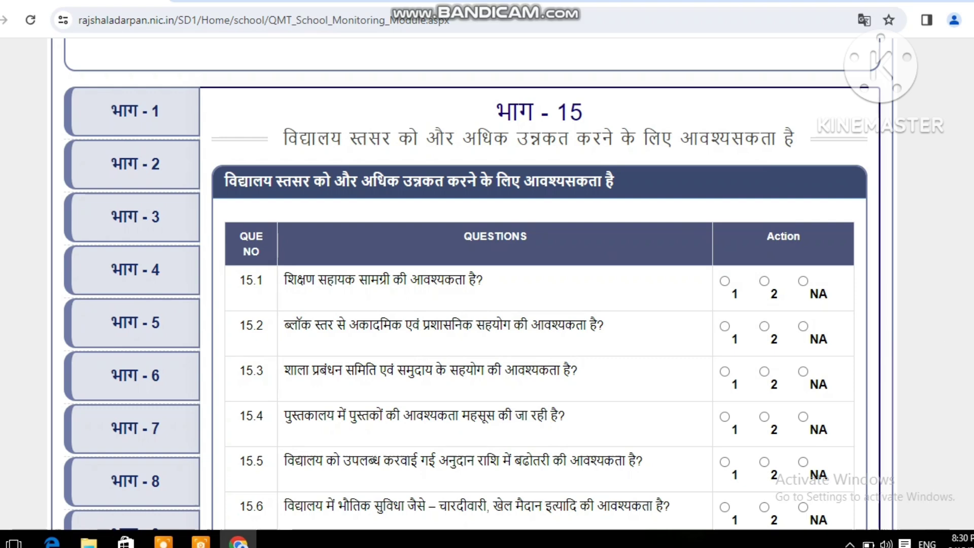
{"action": "scroll", "coordinate": [472, 285], "scroll_direction": "down", "scroll_amount": 5}
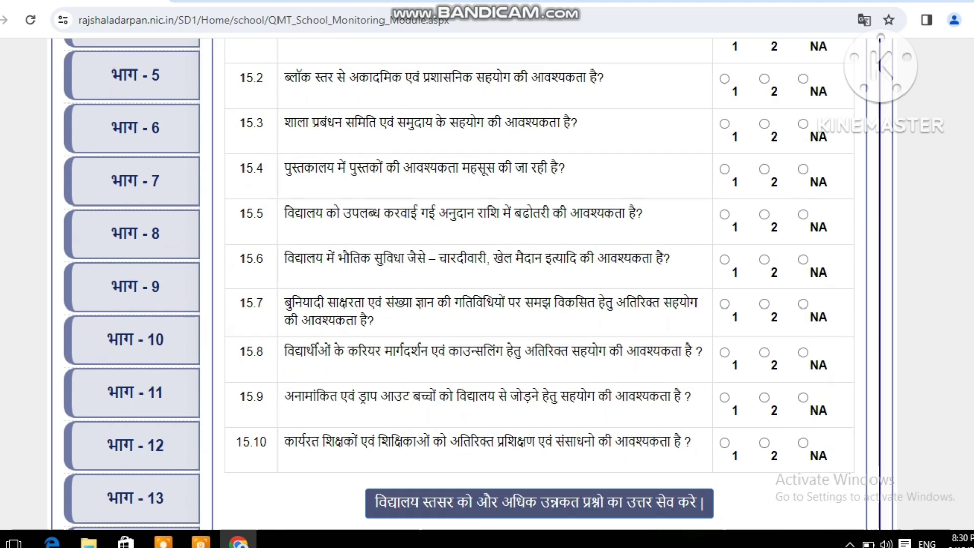
{"action": "scroll", "coordinate": [487, 284], "scroll_direction": "down", "scroll_amount": 2}
{"action": "scroll", "coordinate": [487, 284], "scroll_direction": "down", "scroll_amount": 2}
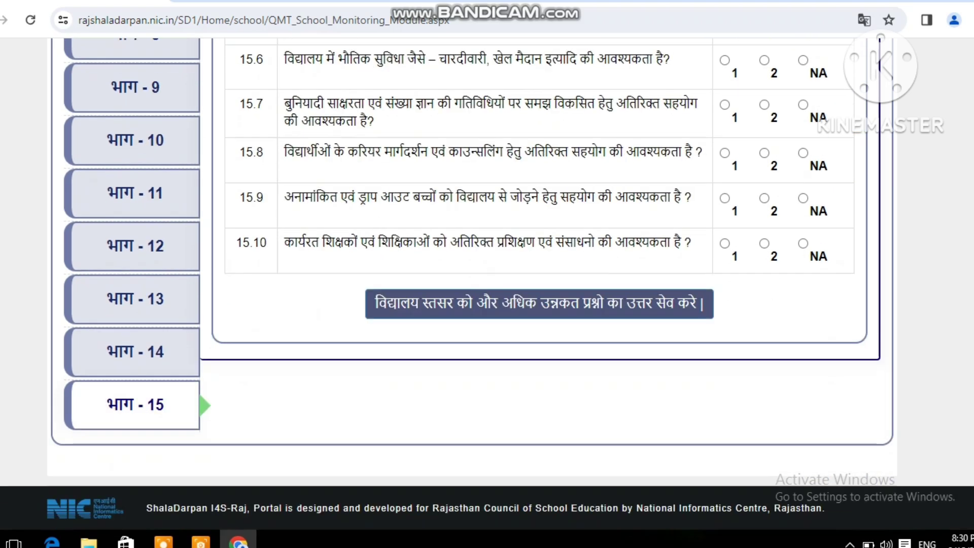
{"action": "scroll", "coordinate": [488, 284], "scroll_direction": "up", "scroll_amount": 8}
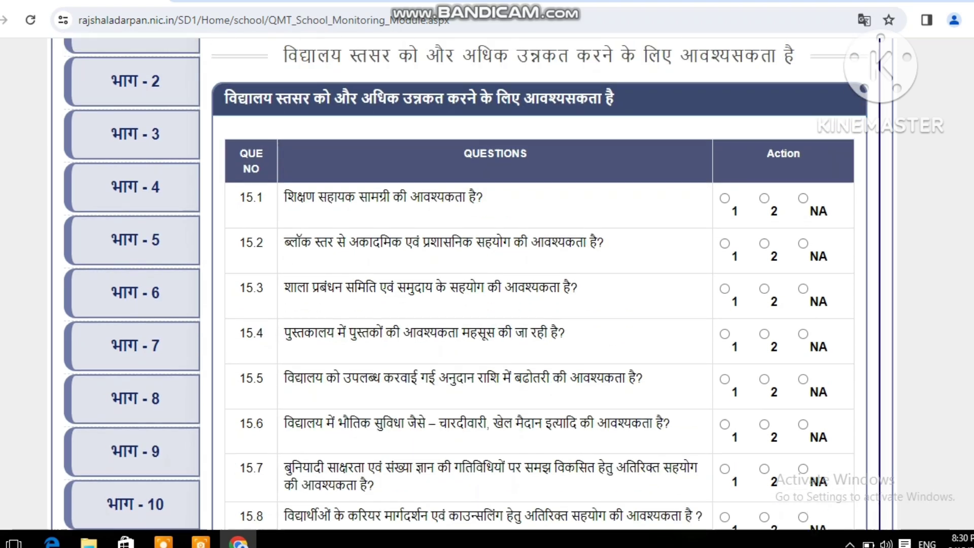